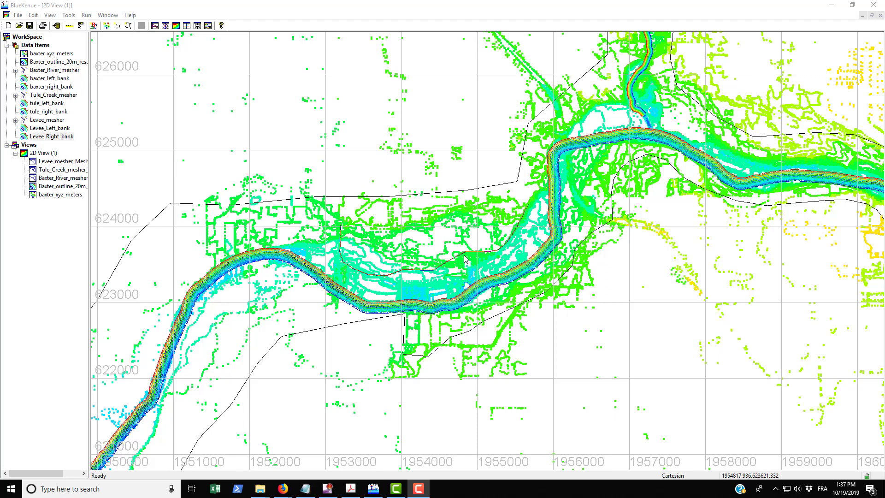
Step: Zoom out until the full Baxter River reach and its outline fit in the 2D View
scroll(482, 244, down, 3)
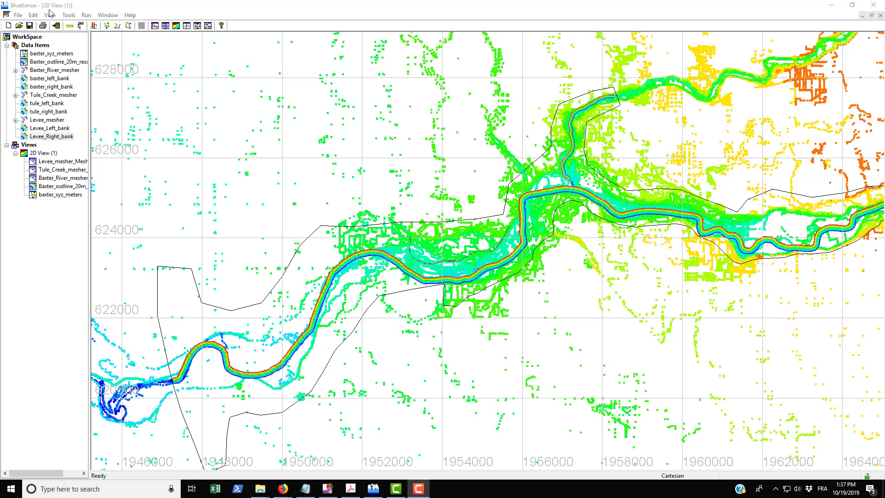
Step: Create a new T3 Mesh Generator from the File > New menu
click(19, 16)
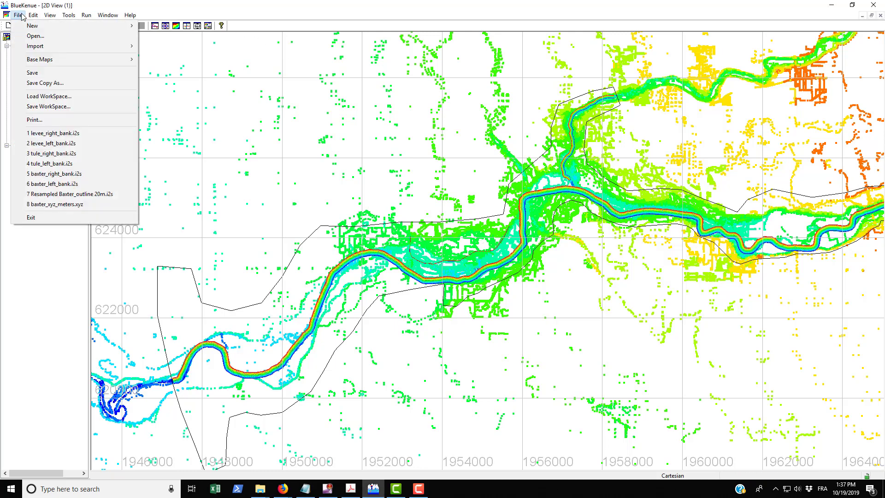
mouse_move(24, 27)
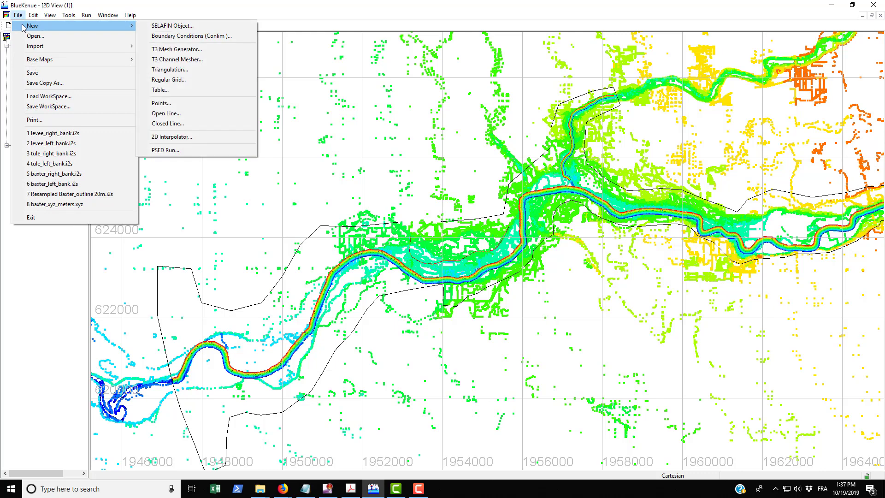
click(187, 54)
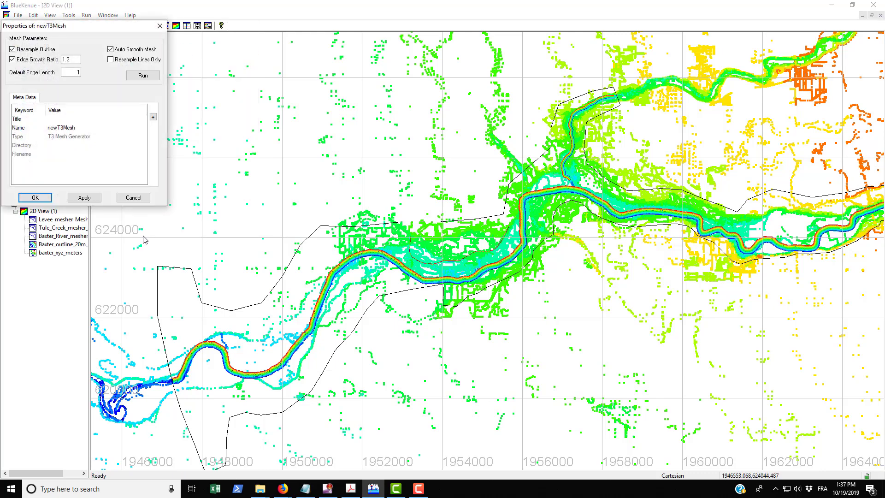
drag(79, 28, 361, 167)
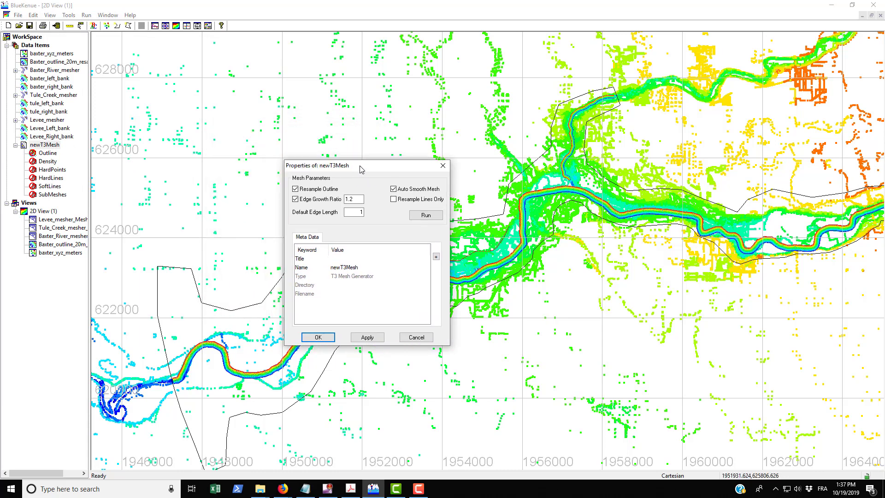
Step: Name the generator Baxter_tutorial_mesh and set its default edge length to 50
click(369, 271)
key(BackSpace)
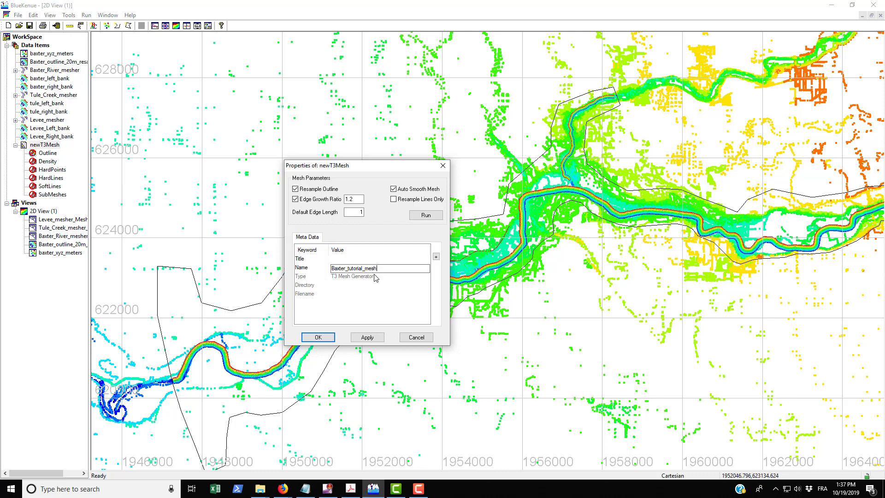
click(368, 337)
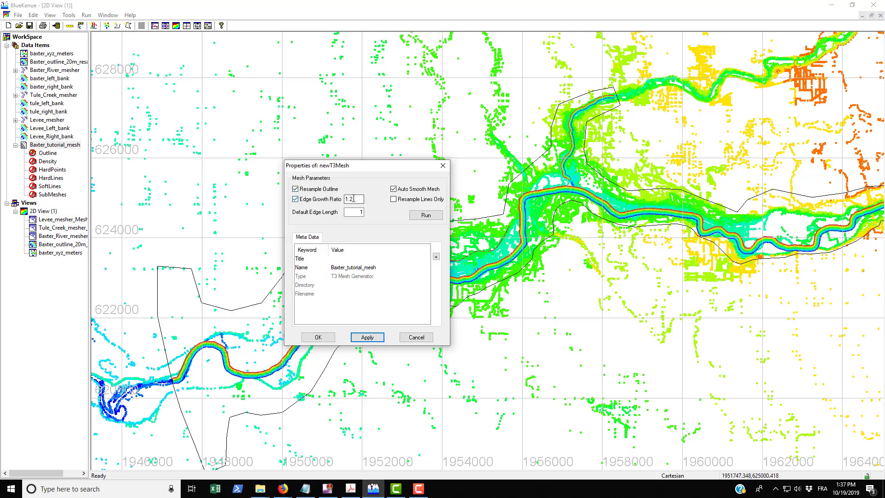
click(354, 212)
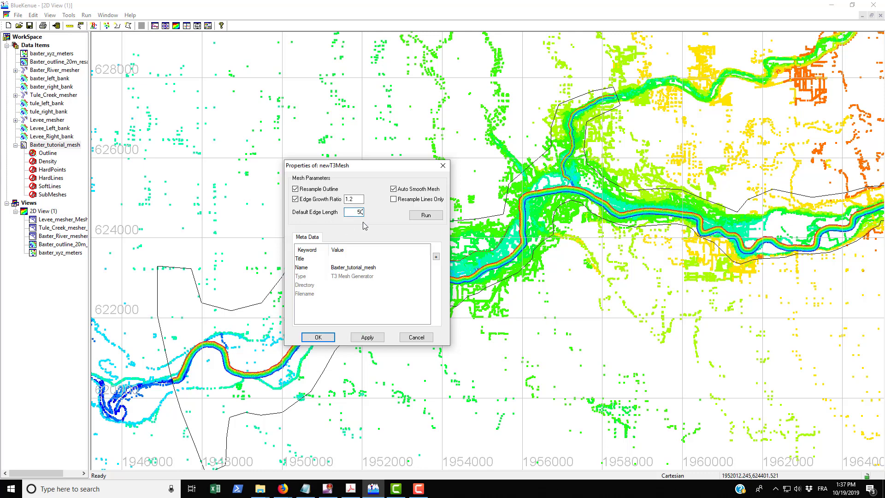
click(329, 339)
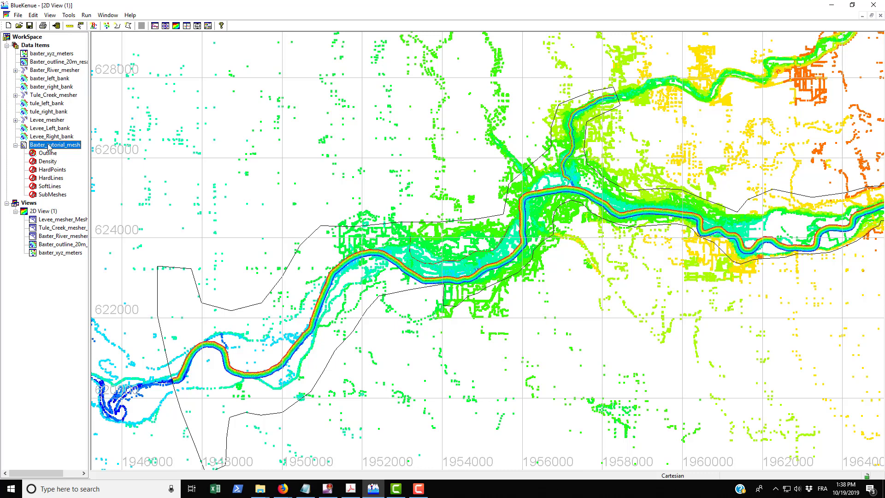
Step: Use the resampled 20 m Baxter outline as the mesh generator's Outline
click(52, 62)
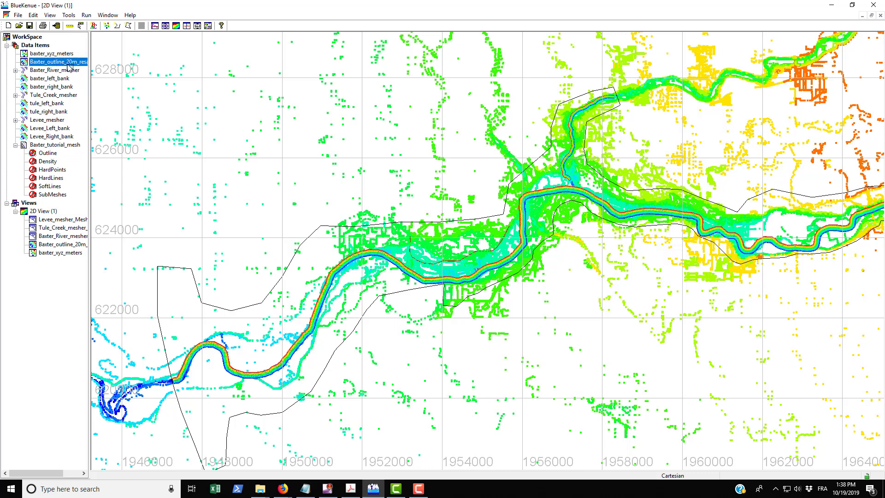
click(58, 88)
drag(58, 92, 48, 193)
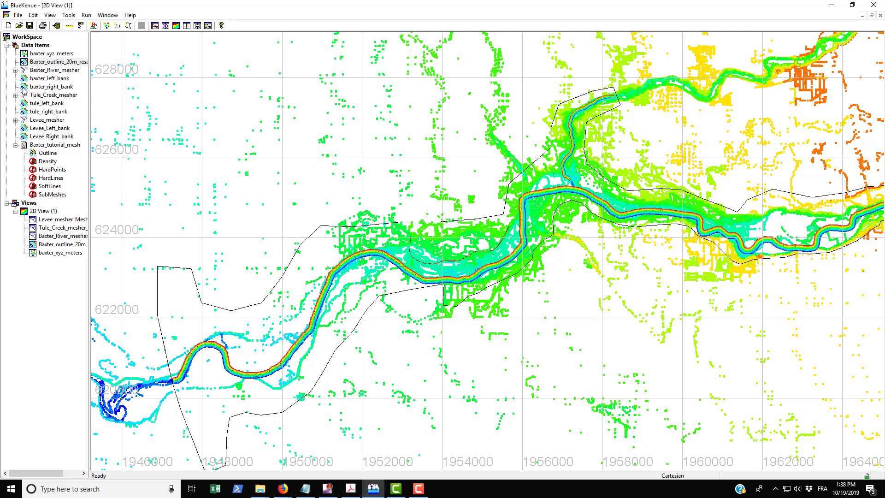
Step: Add the Baxter River, Tule Creek and levee mesher meshes as SubMeshes
click(15, 70)
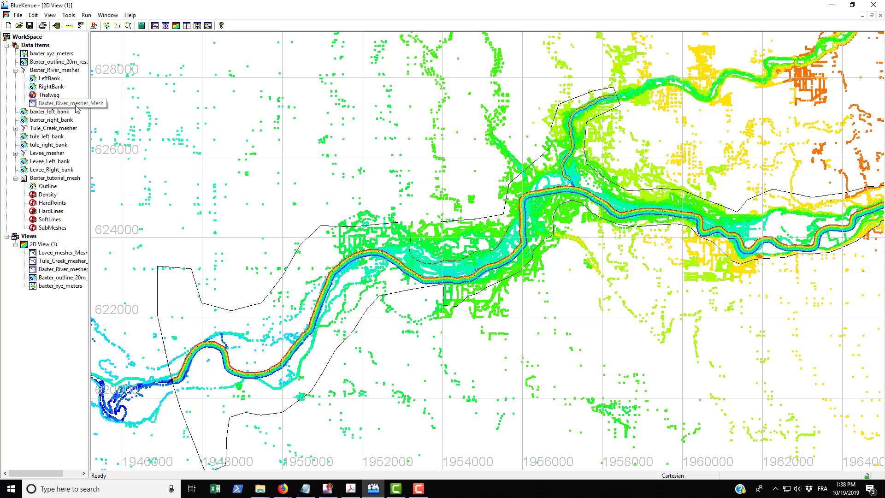
click(42, 120)
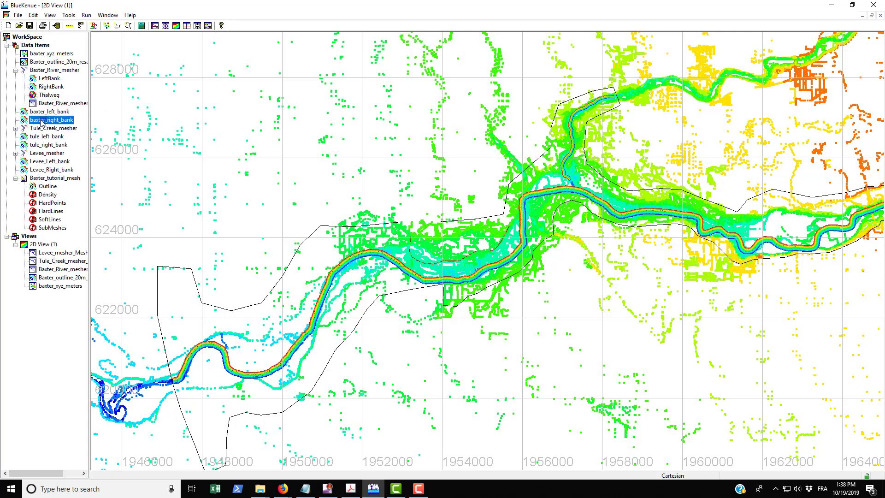
click(52, 227)
drag(68, 233, 68, 233)
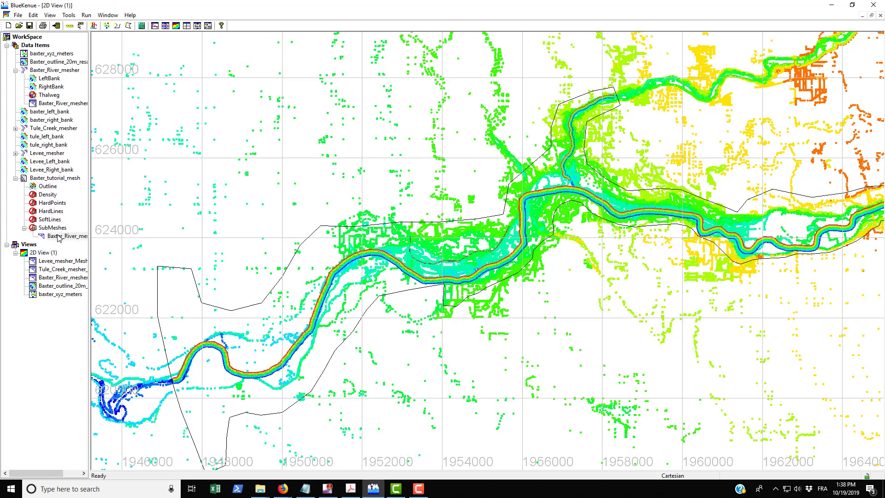
click(16, 129)
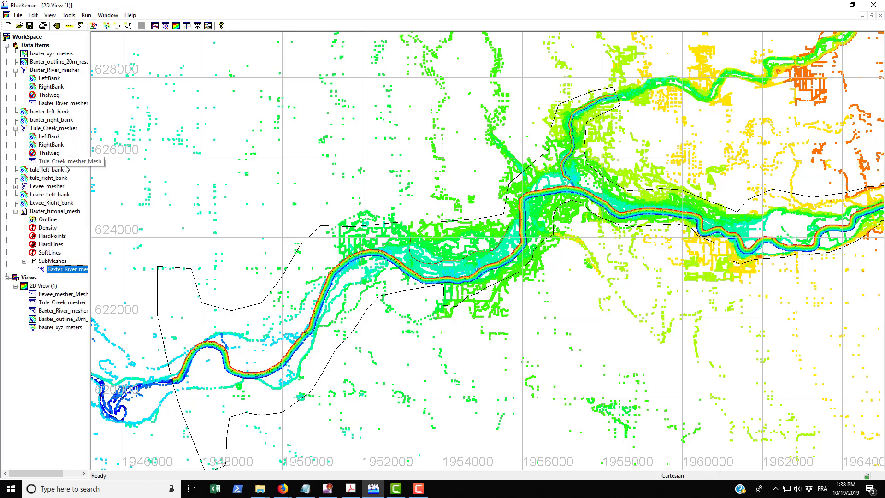
click(47, 228)
drag(47, 239, 62, 264)
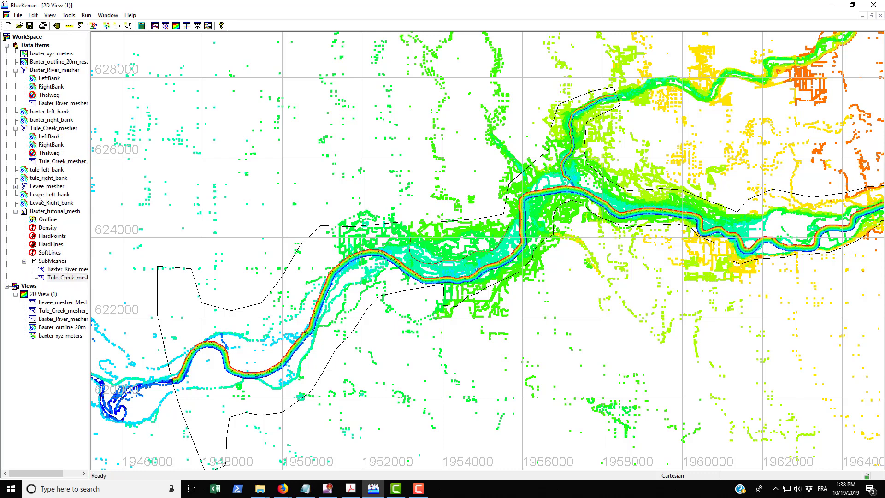
click(16, 187)
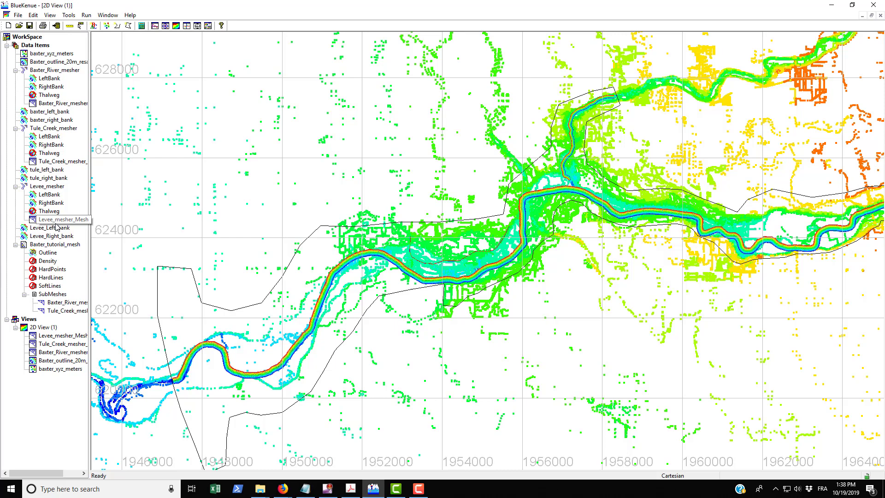
drag(56, 226, 54, 295)
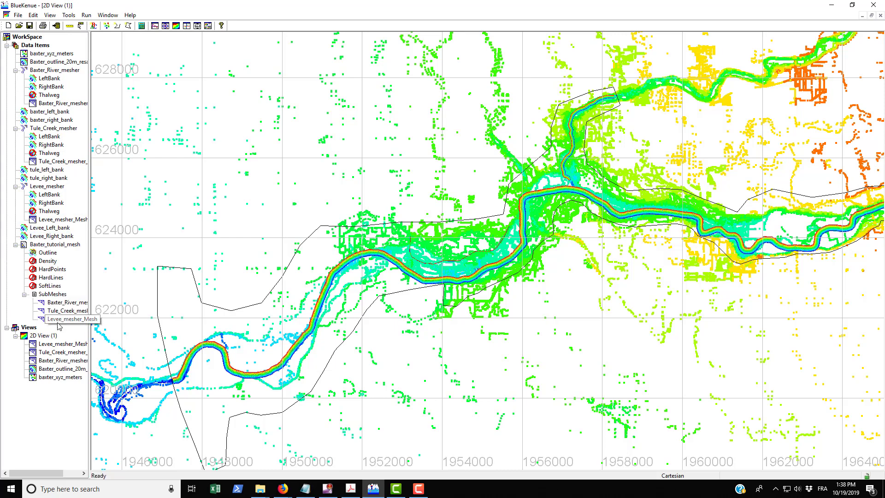
click(54, 247)
Step: Run Baxter_tutorial_mesh from its Properties, confirm, and close the finished report
right_click(54, 247)
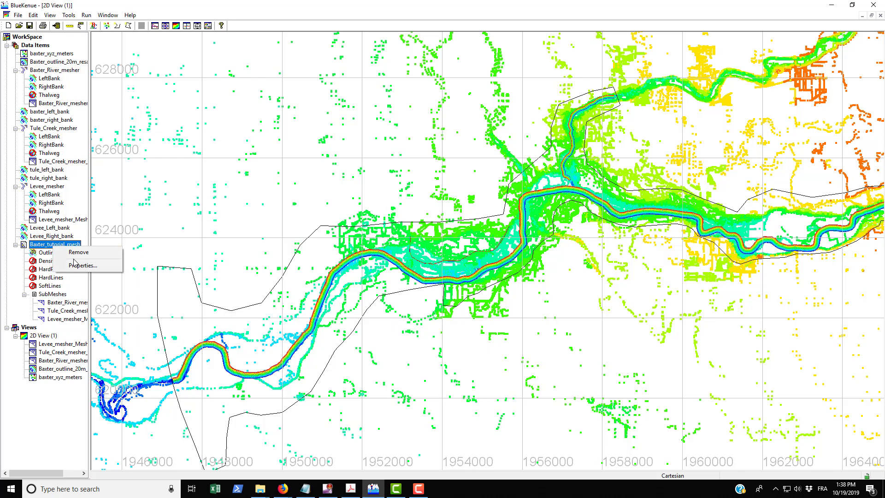
click(75, 264)
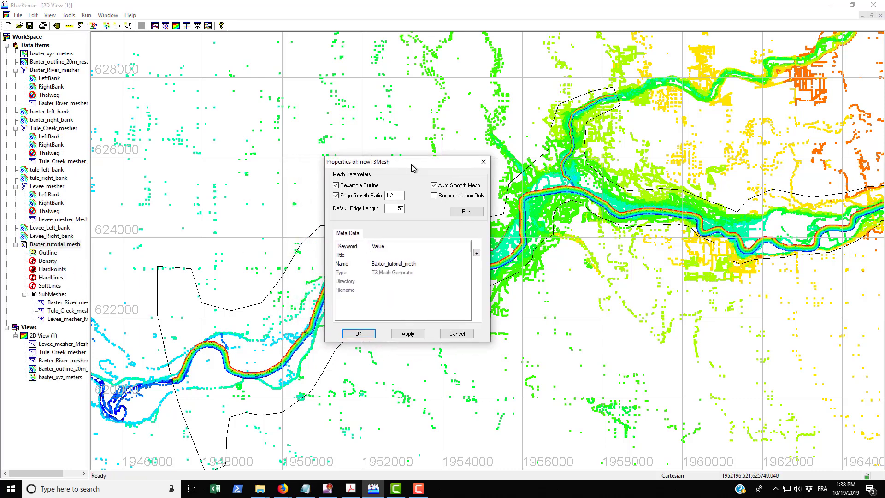
click(472, 213)
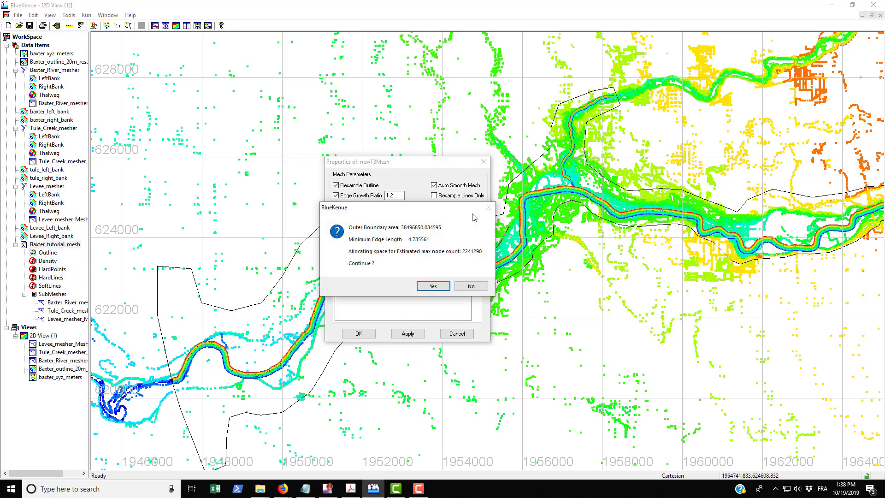
click(434, 287)
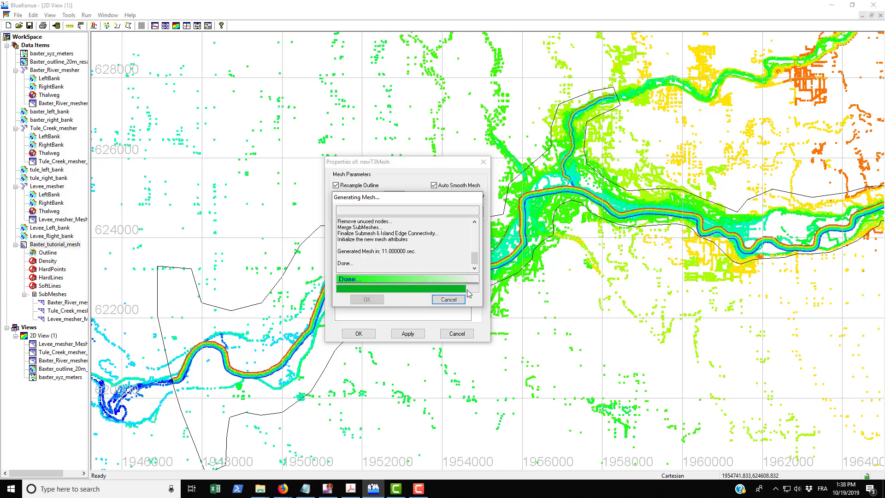
click(367, 300)
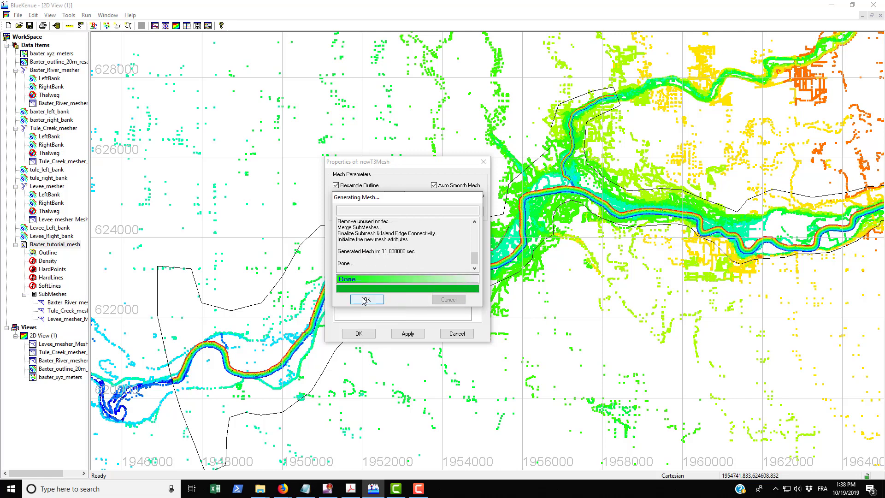
click(374, 336)
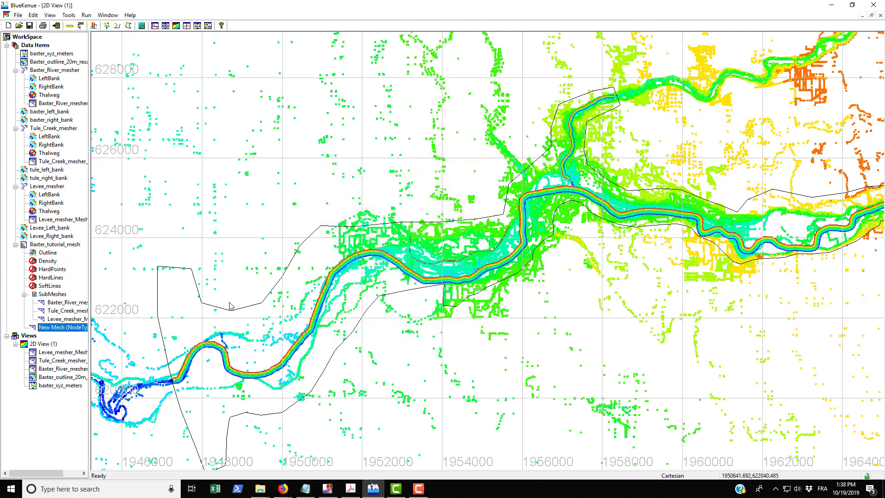
mouse_move(60, 327)
mouse_down()
mouse_move(69, 332)
mouse_move(42, 344)
mouse_up()
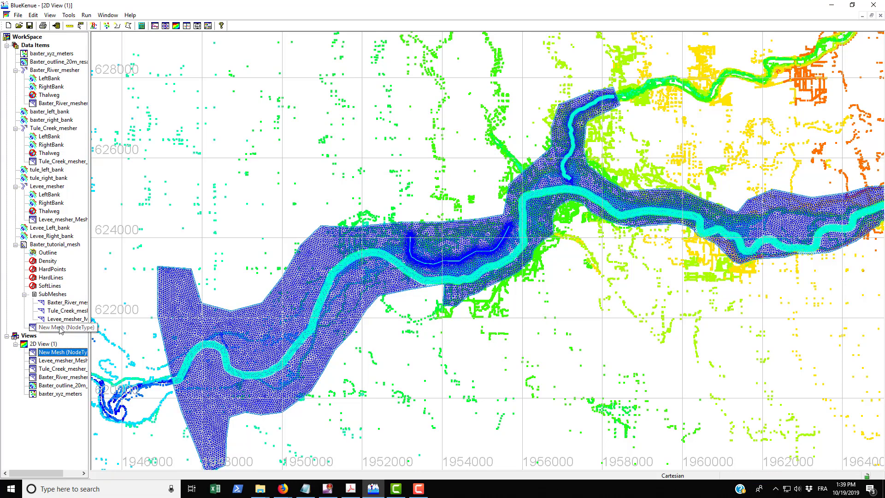
scroll(524, 322, up, 1)
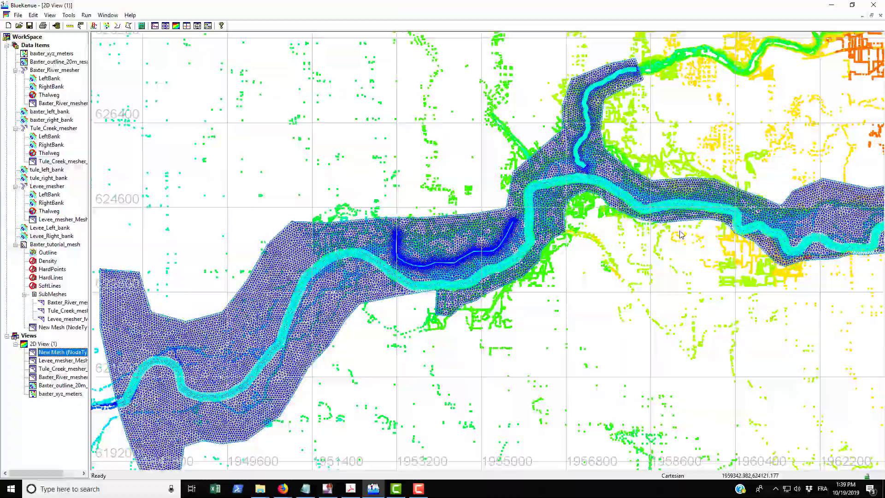
scroll(516, 300, down, 3)
scroll(507, 267, up, 4)
scroll(504, 258, up, 5)
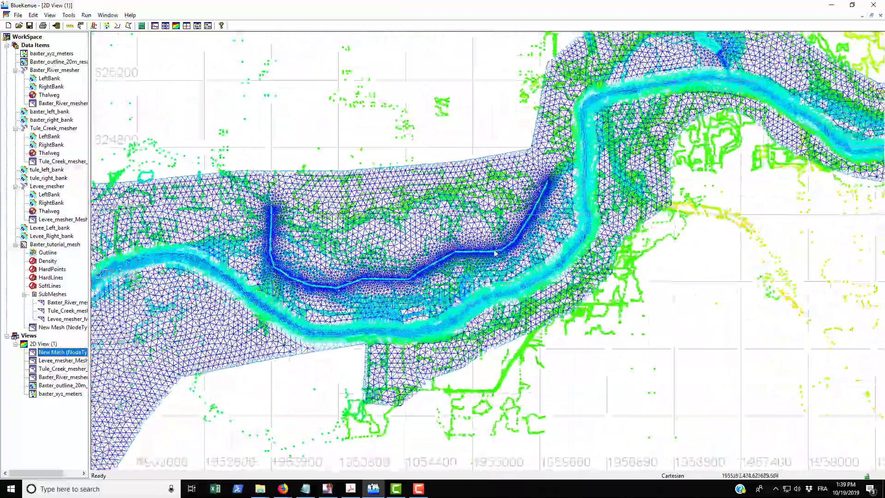
scroll(489, 255, up, 6)
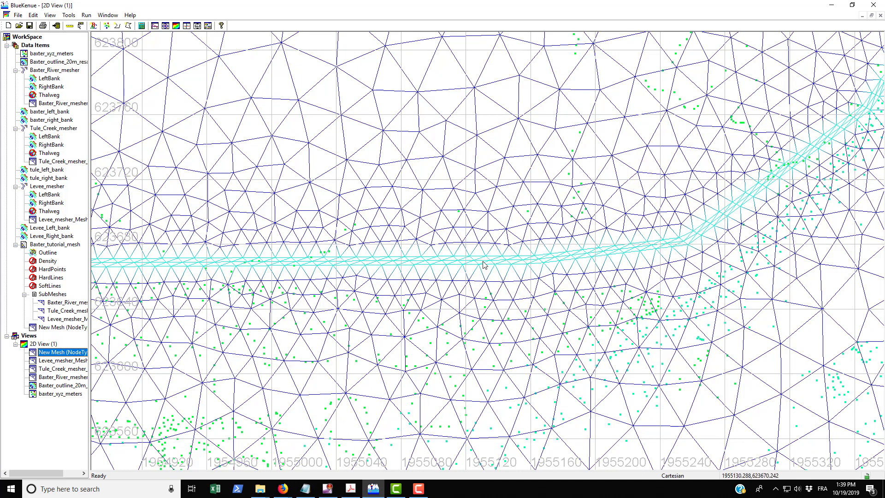
scroll(499, 253, up, 2)
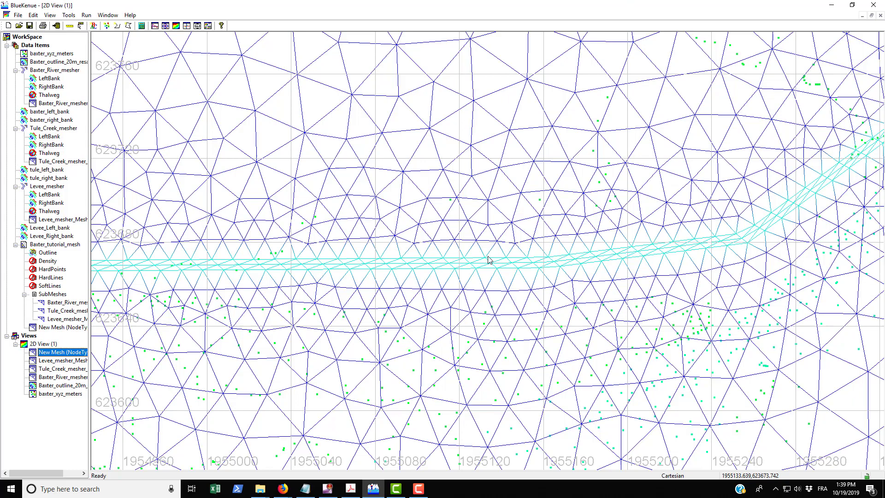
scroll(502, 251, down, 2)
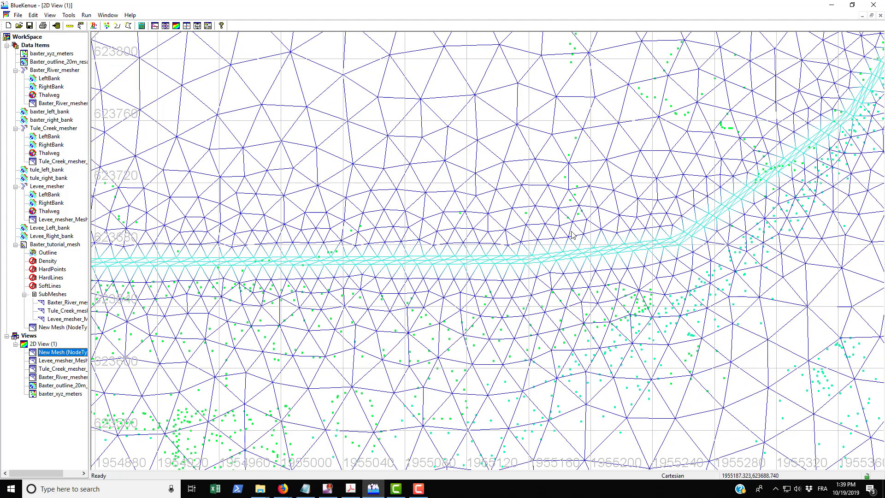
scroll(580, 225, down, 2)
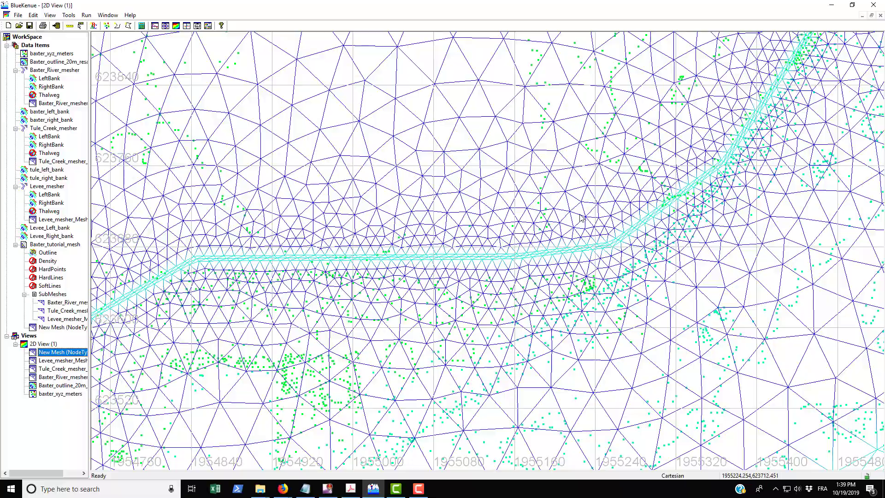
scroll(528, 224, down, 3)
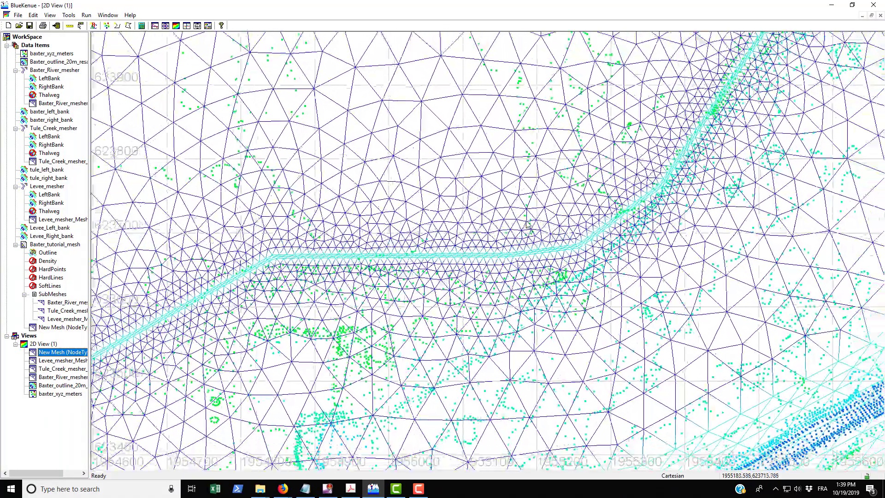
scroll(580, 224, up, 5)
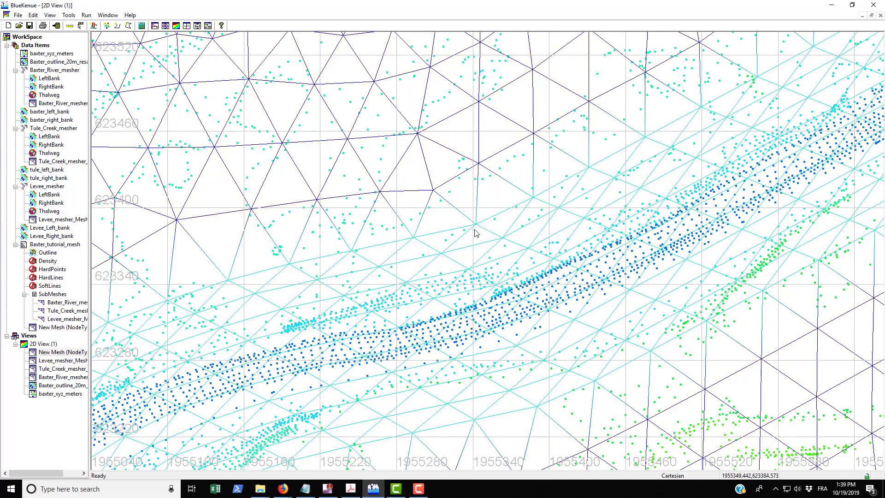
scroll(492, 210, down, 5)
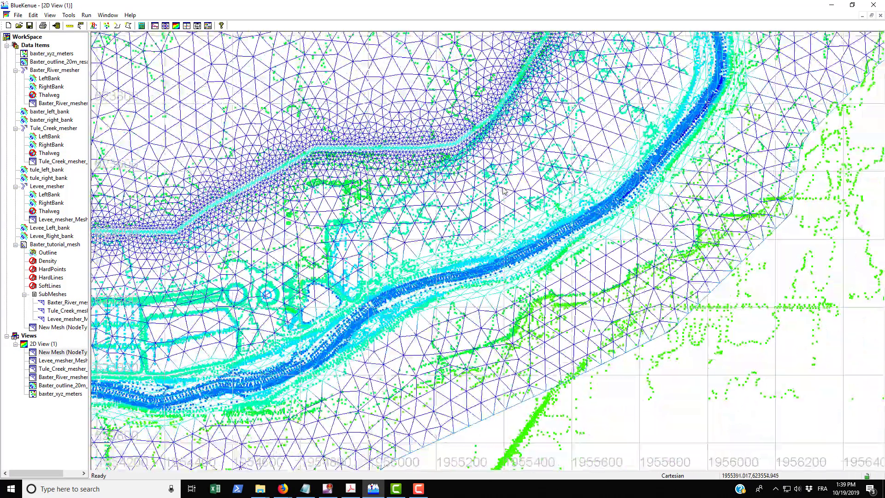
scroll(499, 181, down, 1)
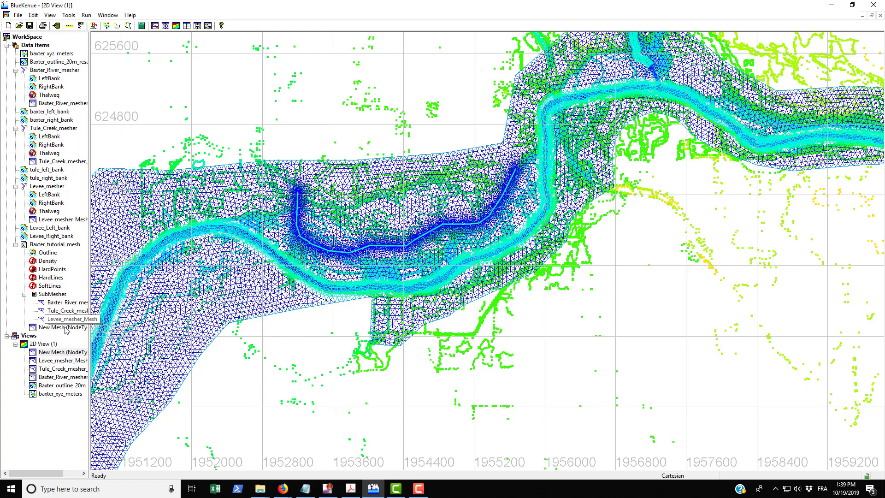
Step: Remove New Mesh from the 2D View and rename the data item default_mesh
right_click(67, 351)
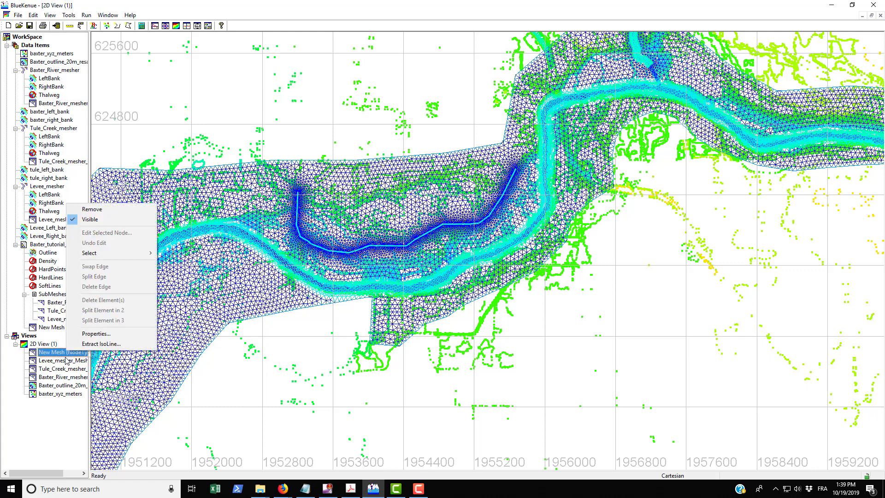
click(92, 209)
right_click(61, 328)
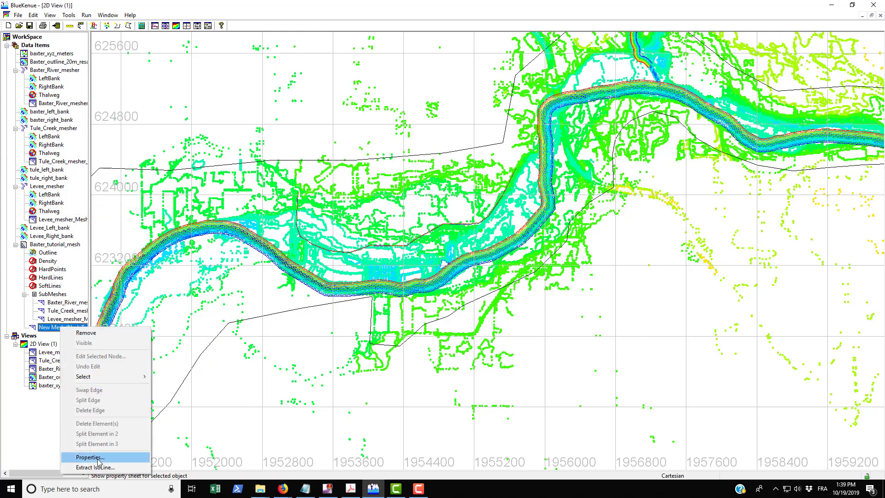
click(80, 459)
drag(148, 372, 468, 210)
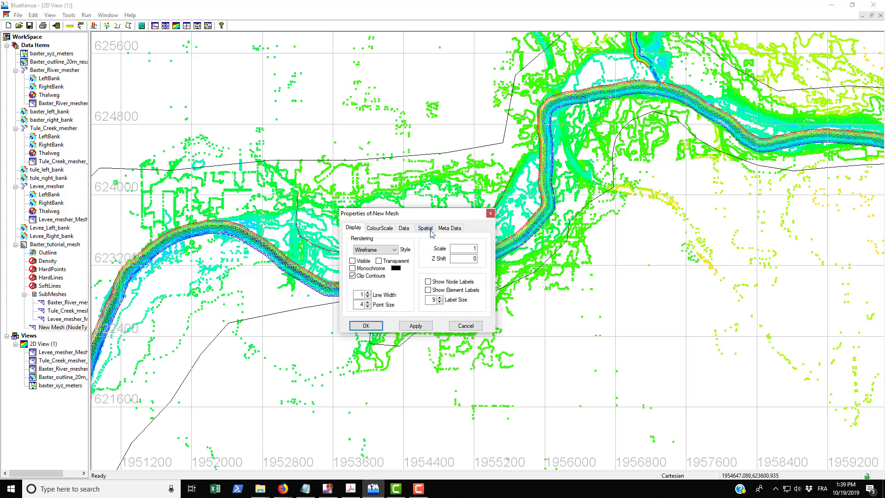
click(447, 228)
click(412, 258)
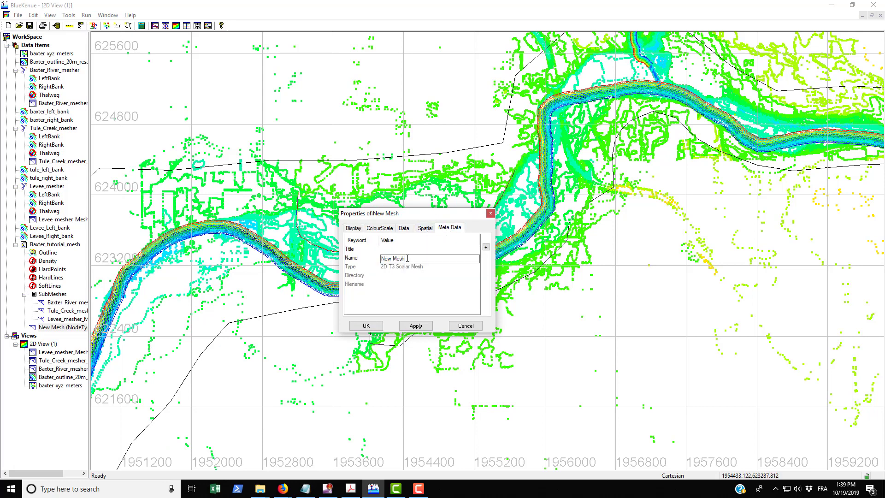
key(BackSpace)
key(BackSpace)
key(BackSpace)
key(BackSpace)
key(BackSpace)
key(BackSpace)
click(366, 325)
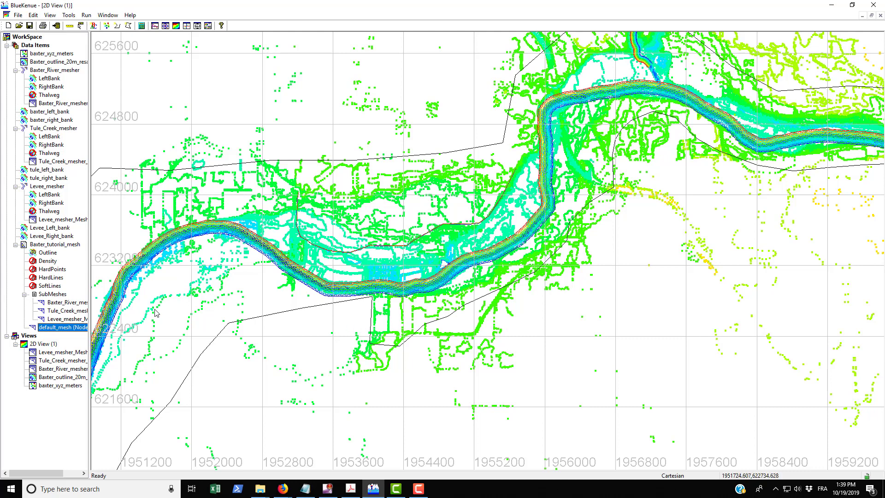
Step: Change Baxter_tutorial_mesh's default edge length to 100 and run the generation again
right_click(44, 247)
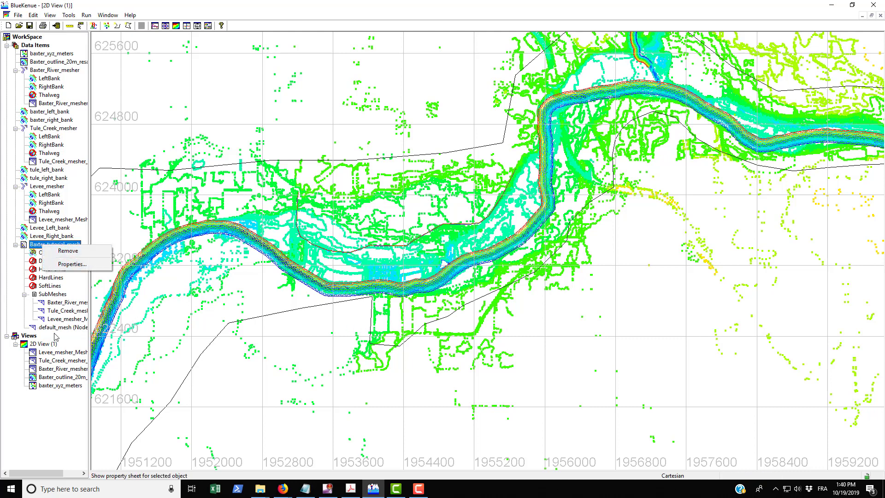
click(72, 264)
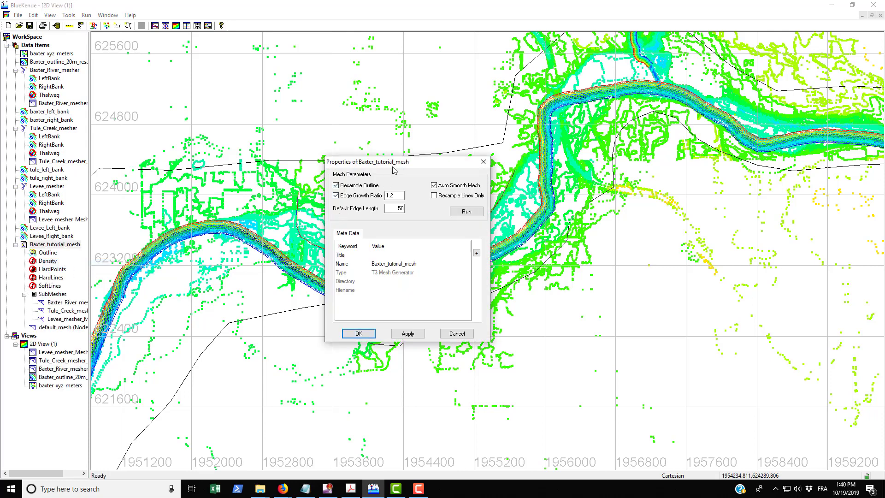
drag(401, 161, 459, 215)
scroll(358, 267, up, 2)
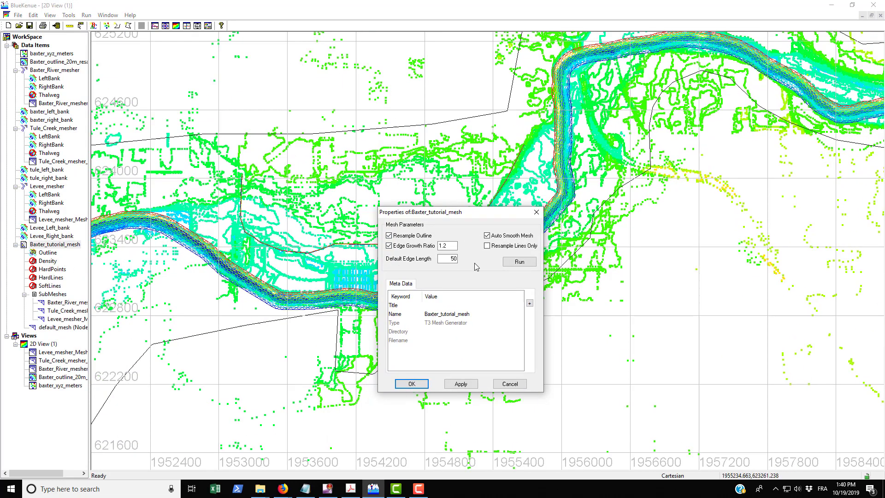
click(453, 259)
click(521, 262)
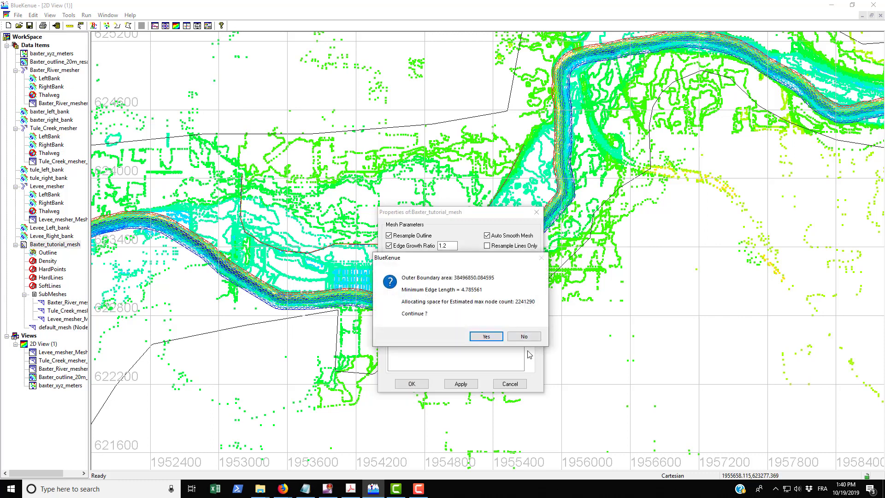
click(497, 339)
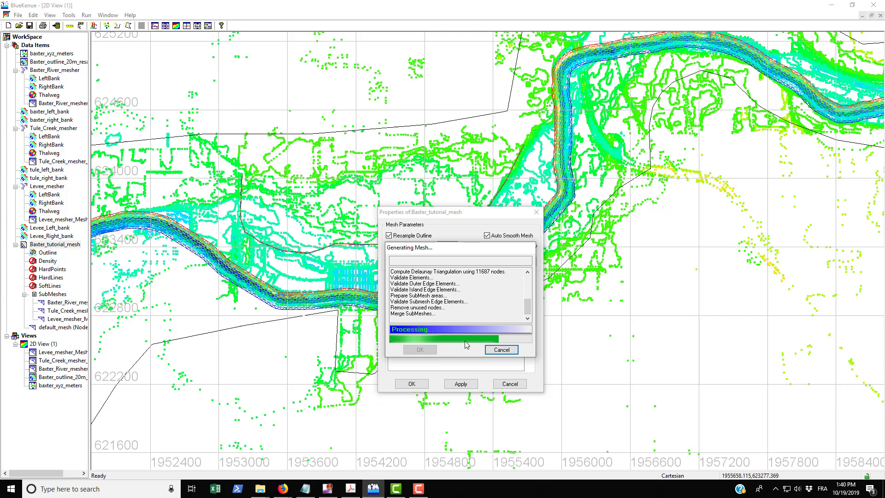
click(420, 350)
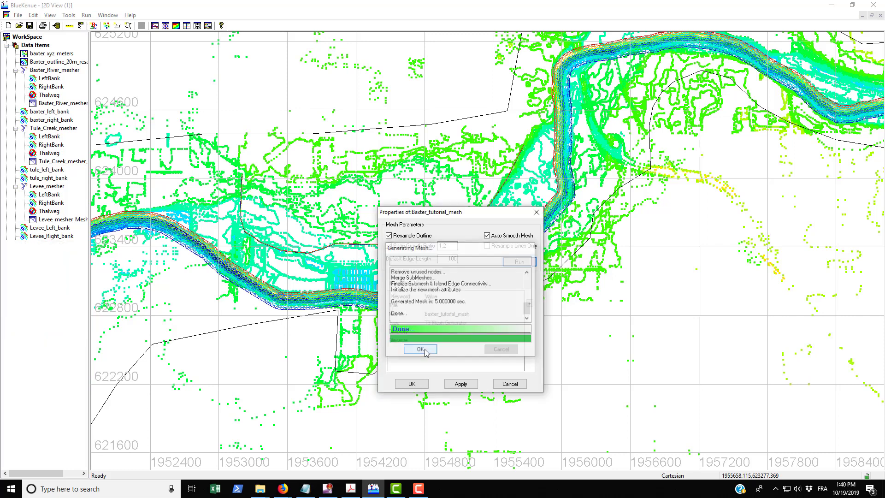
Step: Rename the new mesh to 100_resample and drag it into 2D View (1)
click(412, 384)
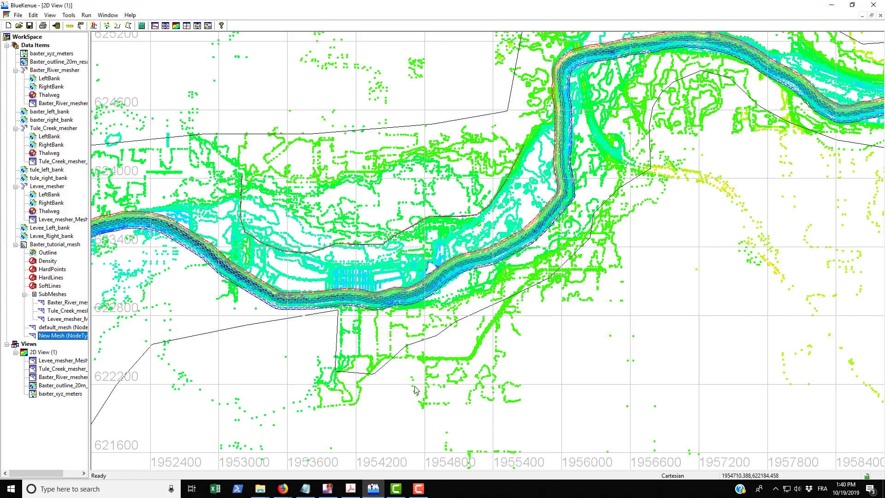
right_click(72, 335)
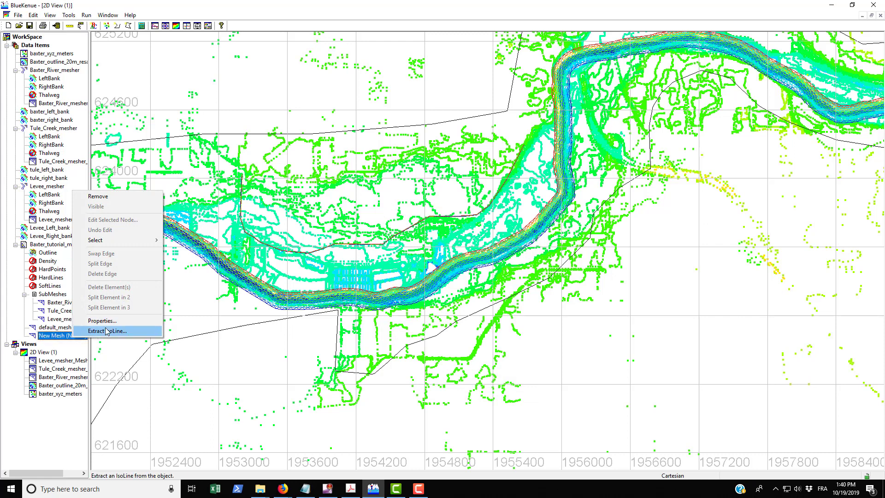
click(102, 320)
drag(135, 268, 227, 283)
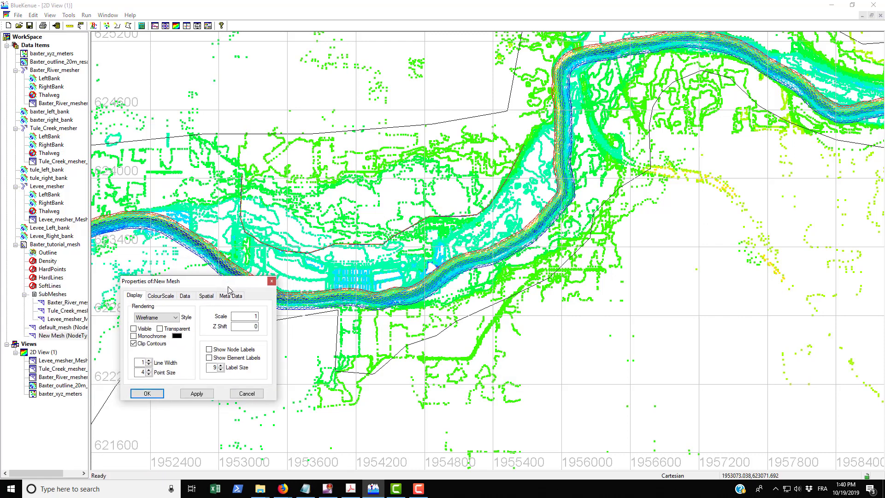
click(231, 295)
click(190, 327)
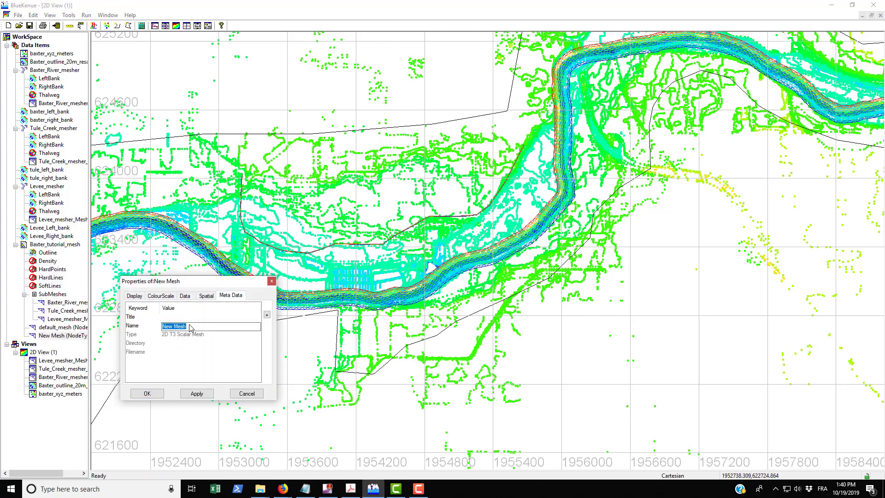
key(BackSpace)
text(100_resample)
click(197, 393)
click(147, 393)
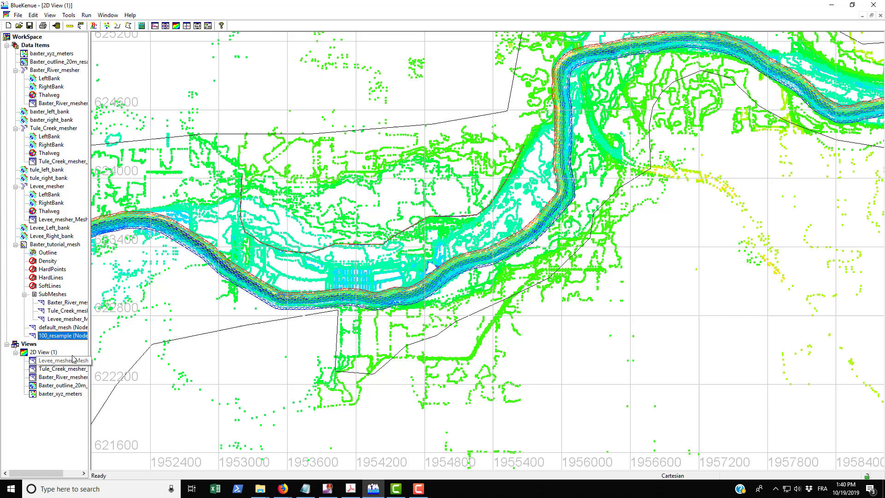
drag(62, 335, 51, 354)
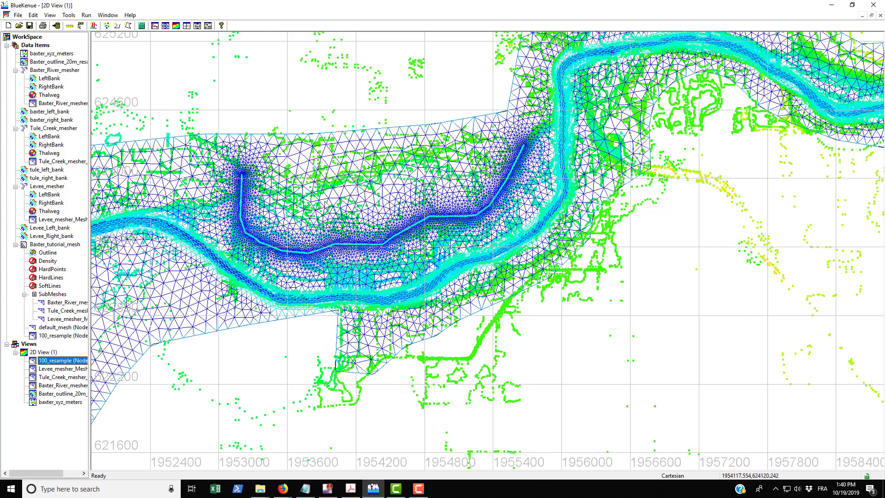
Step: Add default_mesh to 2D View (1)
click(78, 328)
drag(78, 328, 44, 352)
scroll(349, 111, up, 5)
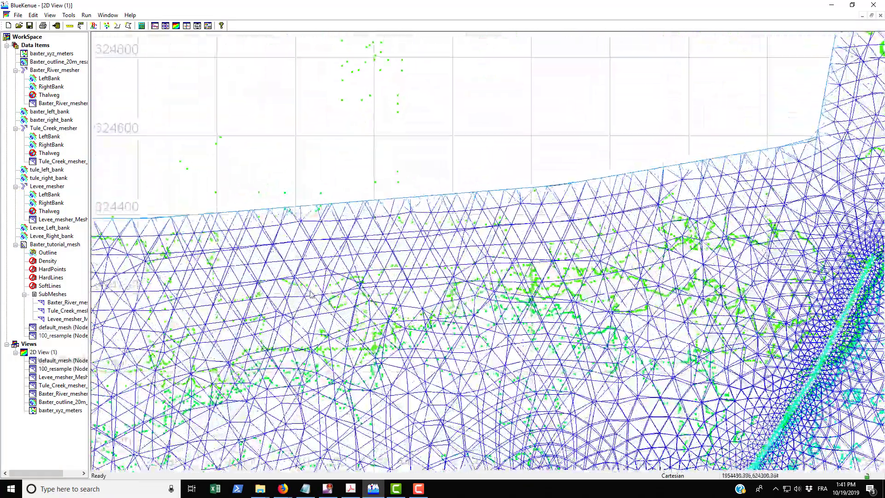
Step: Toggle visibility of 100_resample and default_mesh to compare the two meshes
right_click(68, 369)
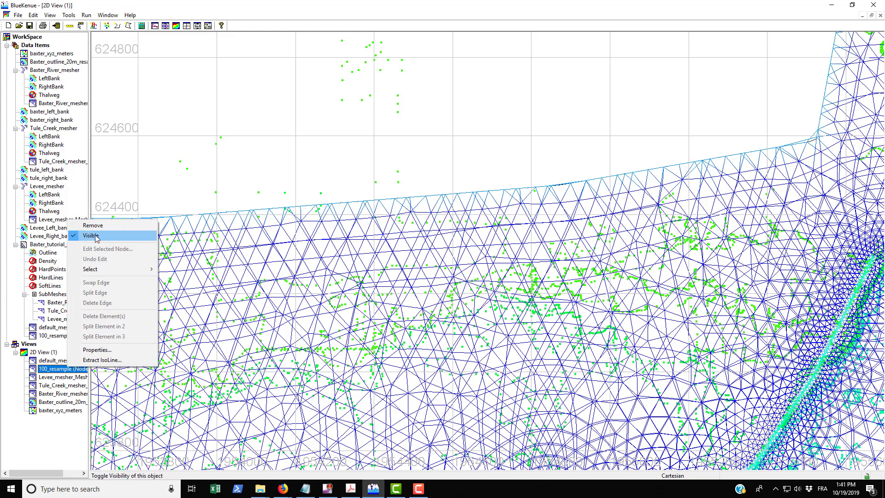
click(90, 237)
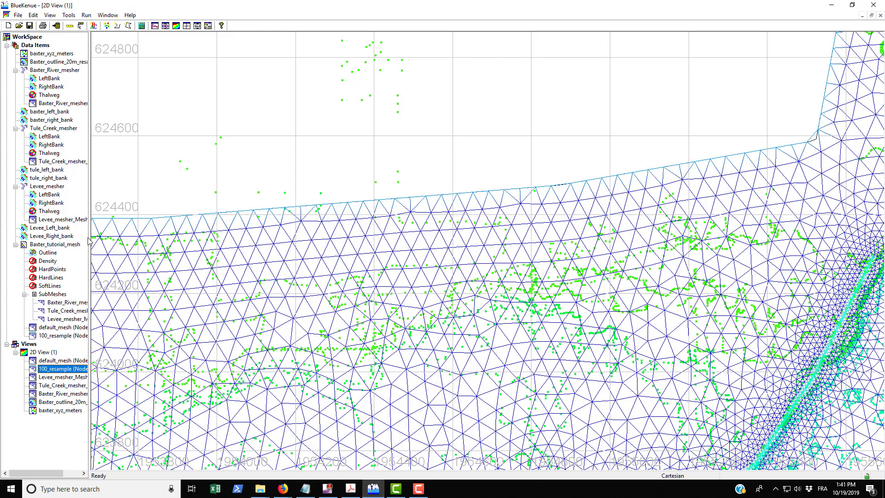
click(69, 361)
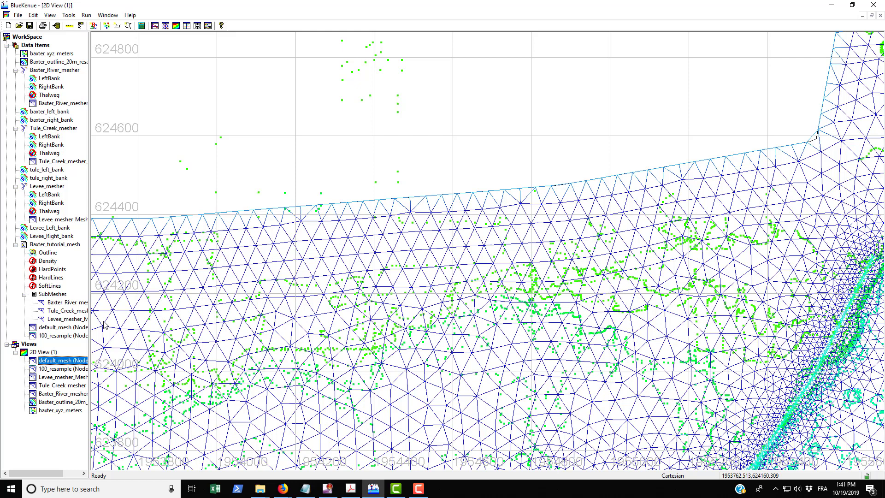
right_click(67, 360)
click(92, 231)
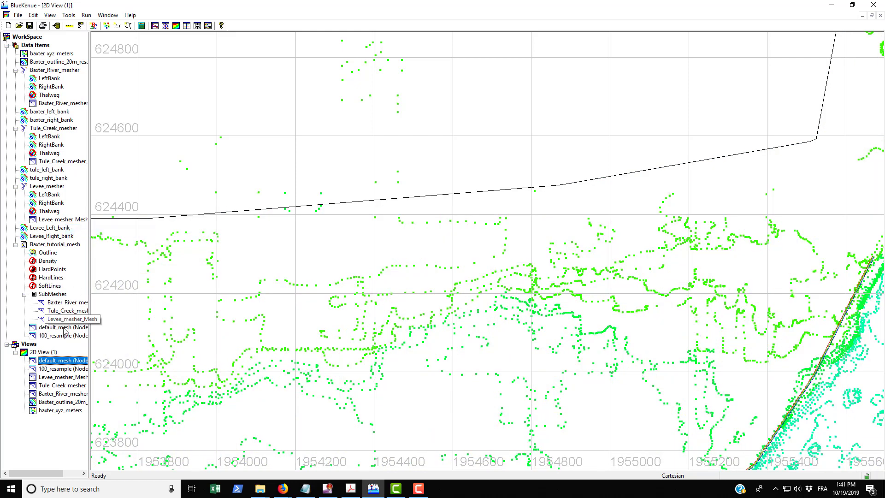
click(63, 369)
right_click(62, 369)
click(86, 236)
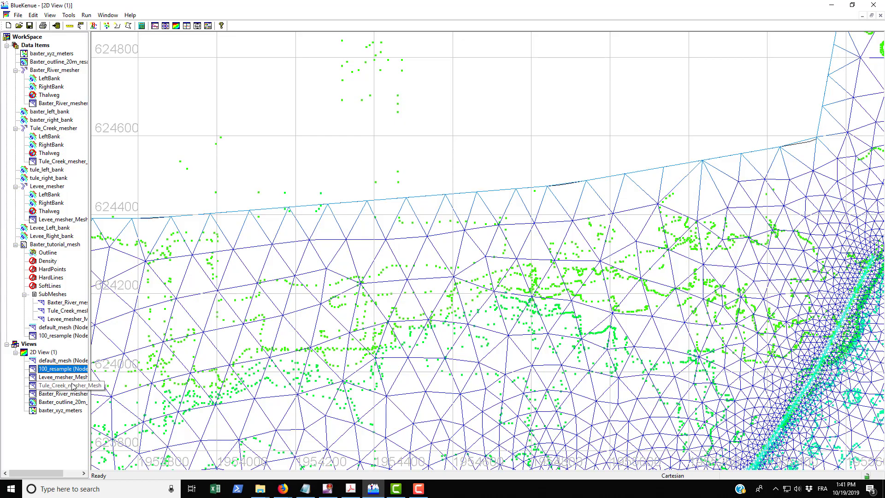
Step: Zoom in and pan along the river bend to inspect triangle density
scroll(502, 258, down, 3)
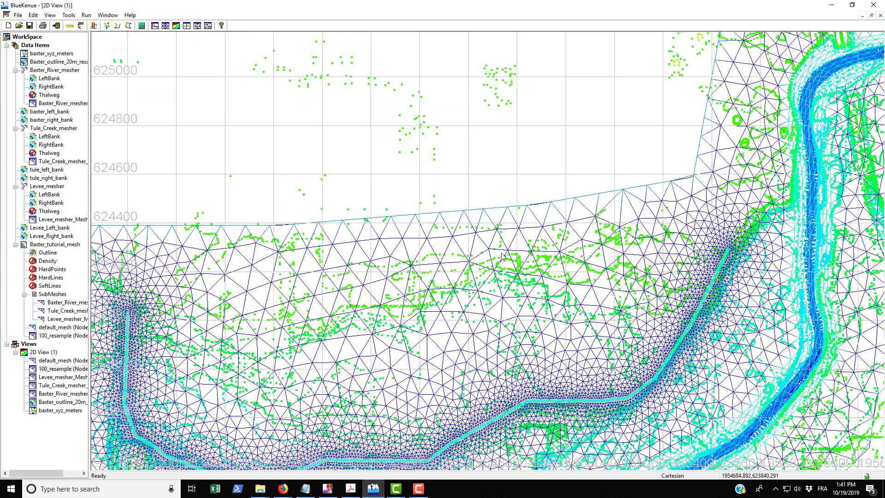
scroll(502, 256, down, 3)
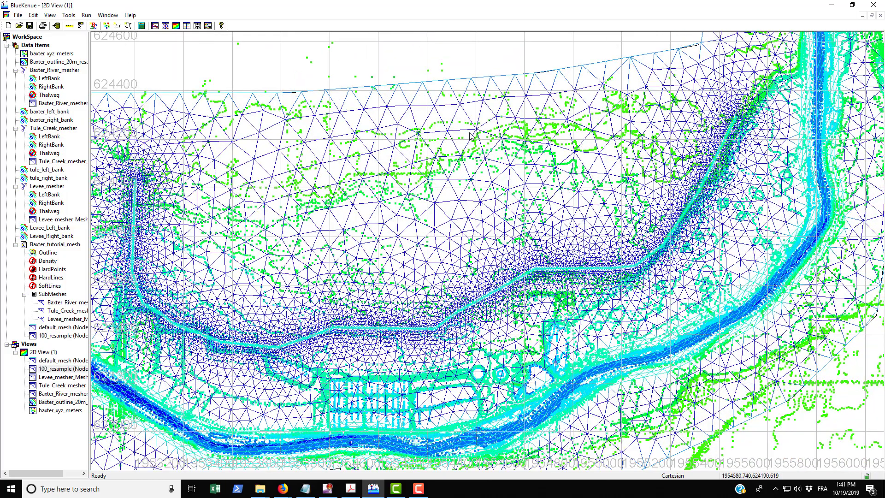
scroll(532, 215, down, 3)
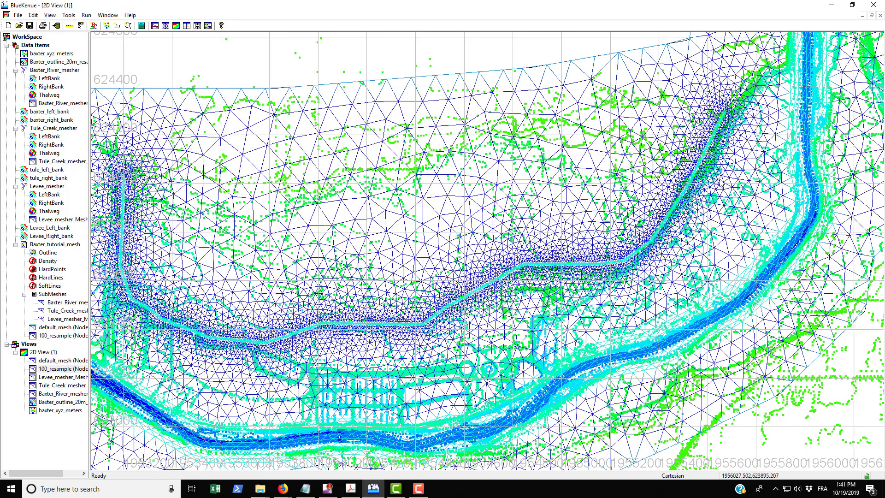
scroll(552, 249, down, 1)
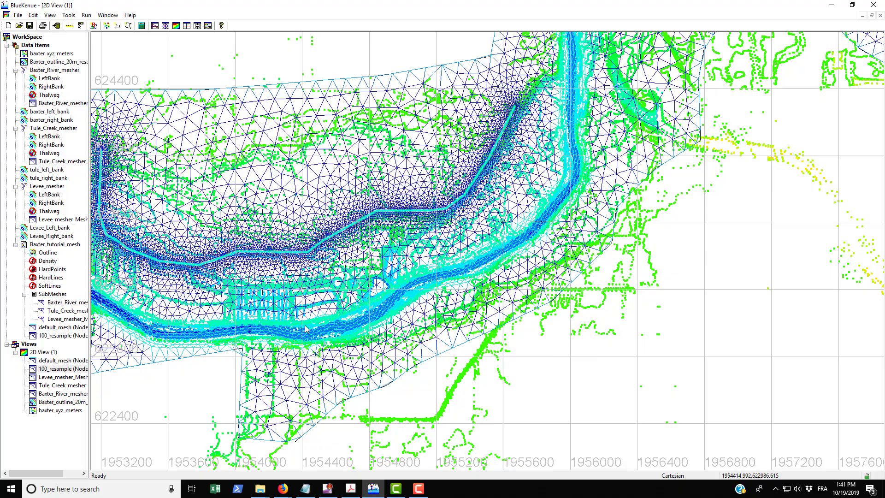
drag(585, 162, 509, 247)
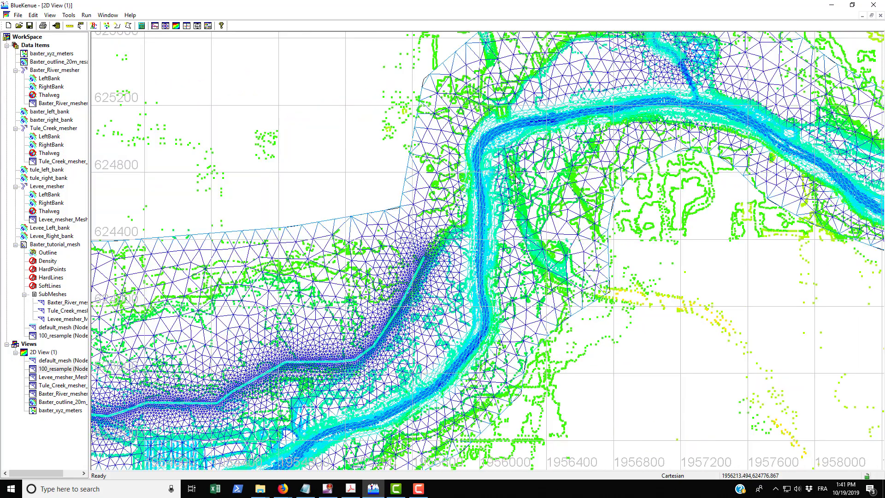
drag(517, 181, 434, 338)
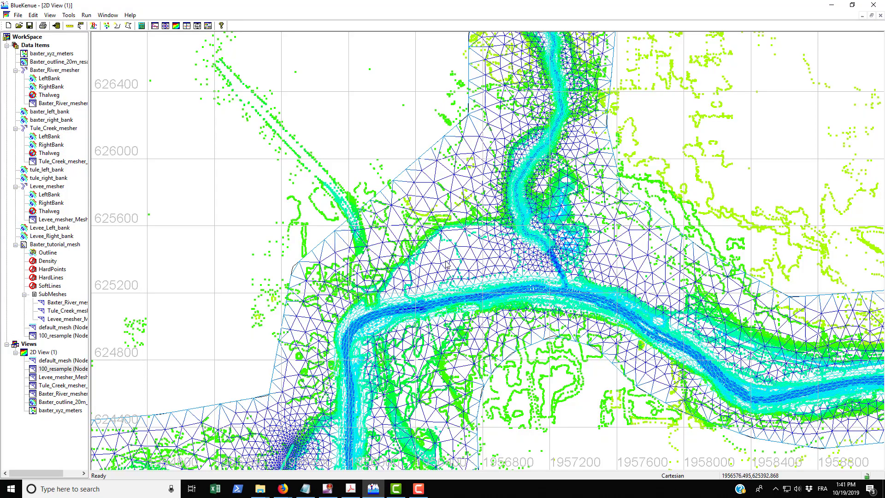
key(Left)
key(Down)
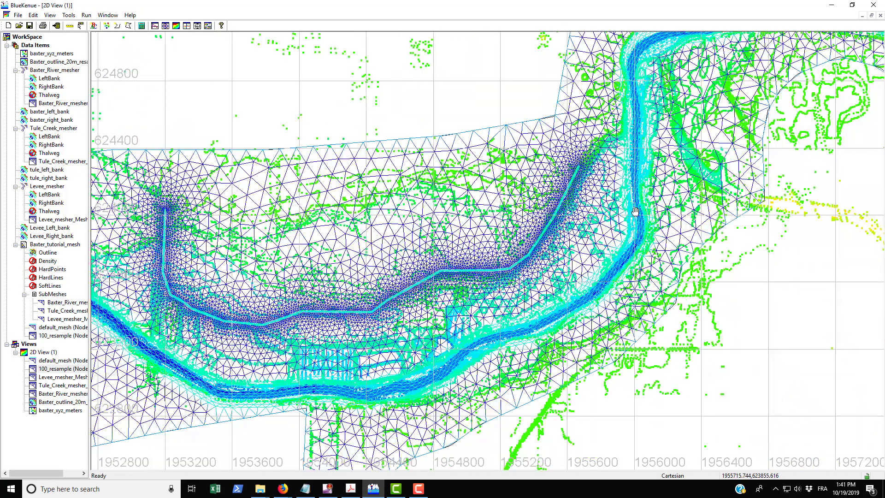
key(Left)
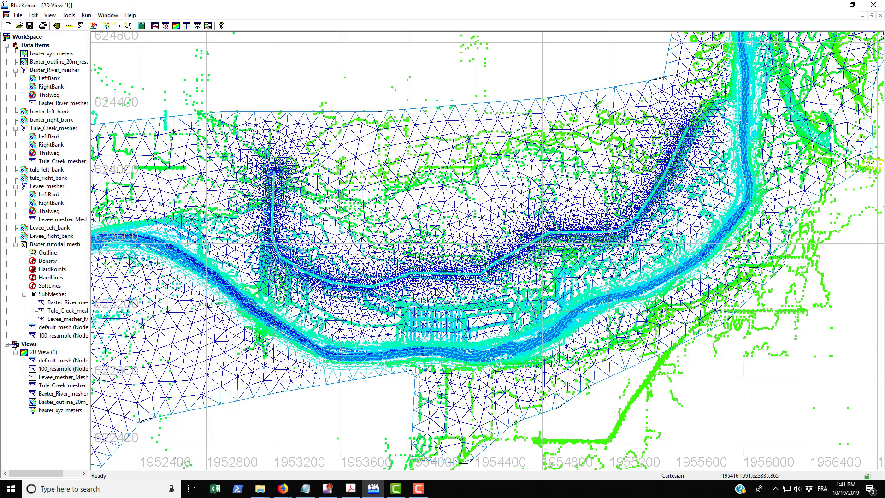
Step: Remove 100_resample and default_mesh from 2D View (1)
key(Left)
key(Left)
key(Left)
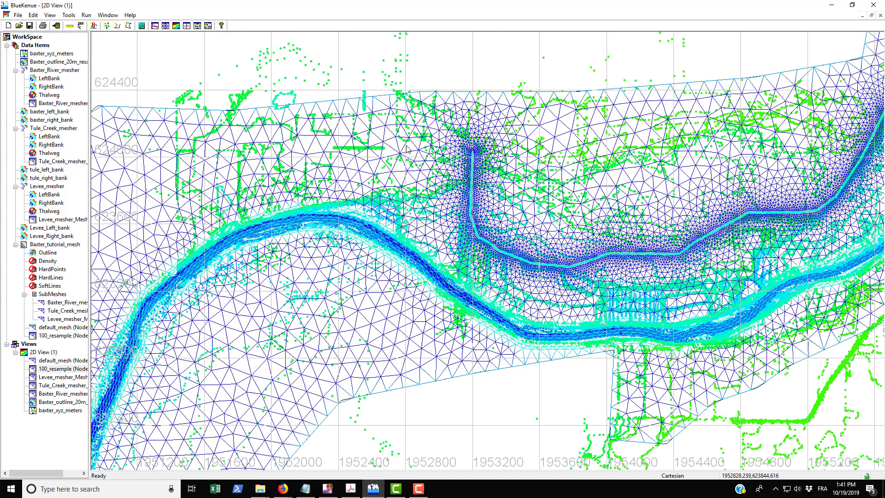
click(55, 369)
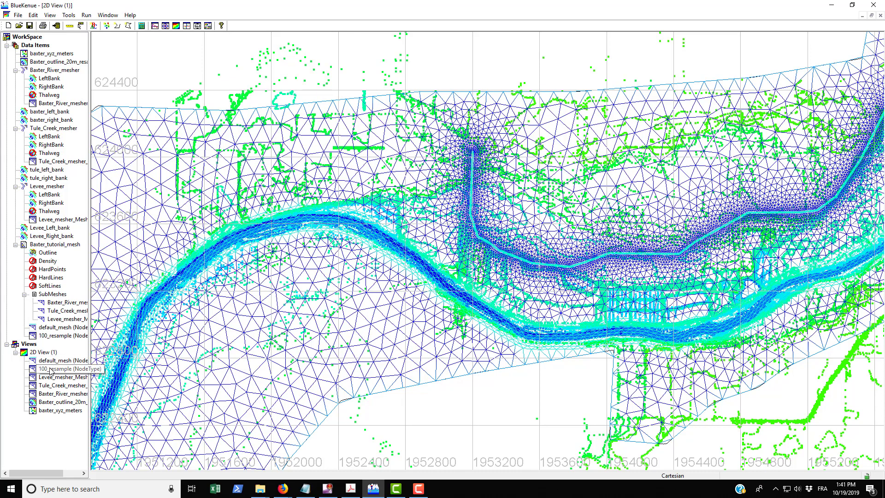
right_click(54, 369)
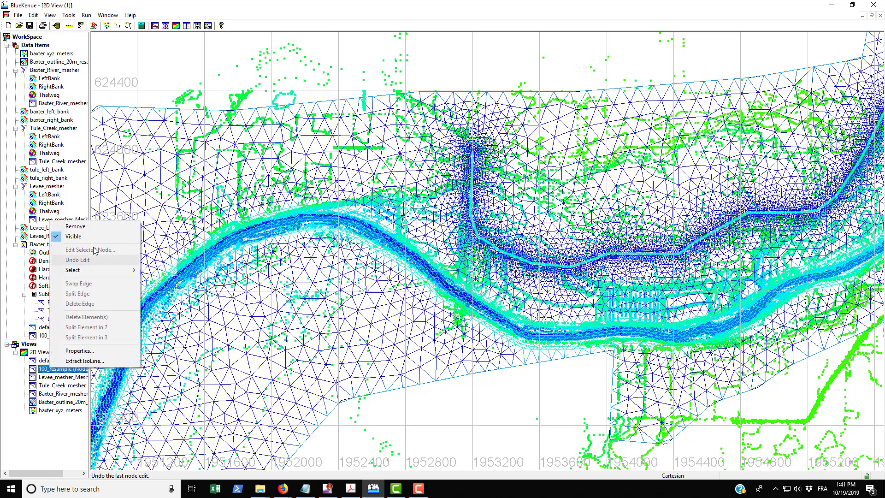
click(76, 226)
right_click(53, 363)
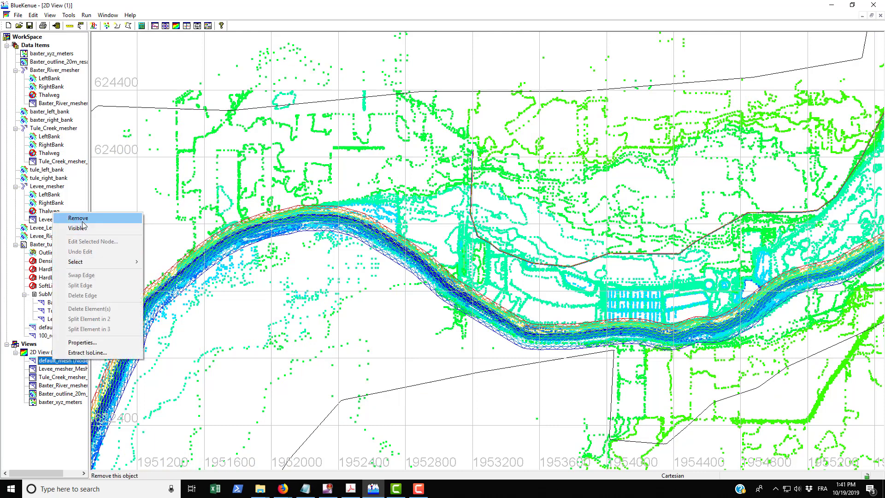
click(74, 227)
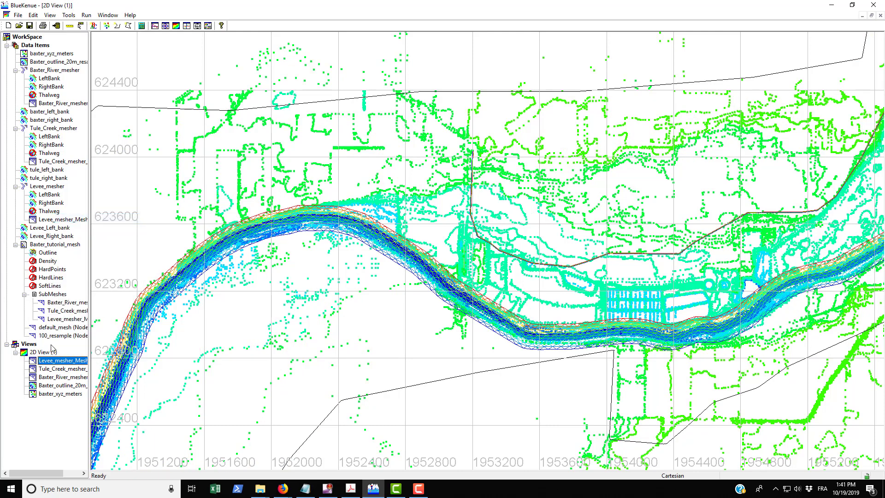
Step: In Baxter_tutorial_mesh's properties, set Edge Growth Ratio to 1.5 with default edge length 100
click(45, 245)
right_click(45, 245)
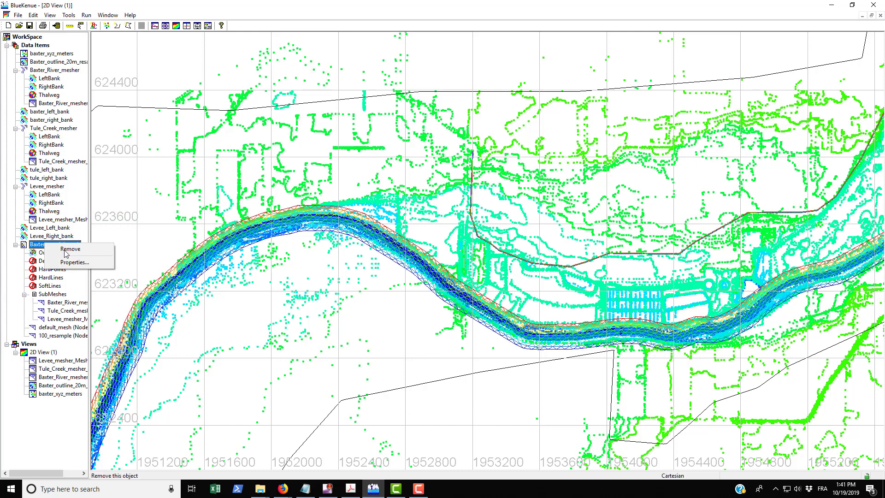
click(72, 262)
right_click(66, 246)
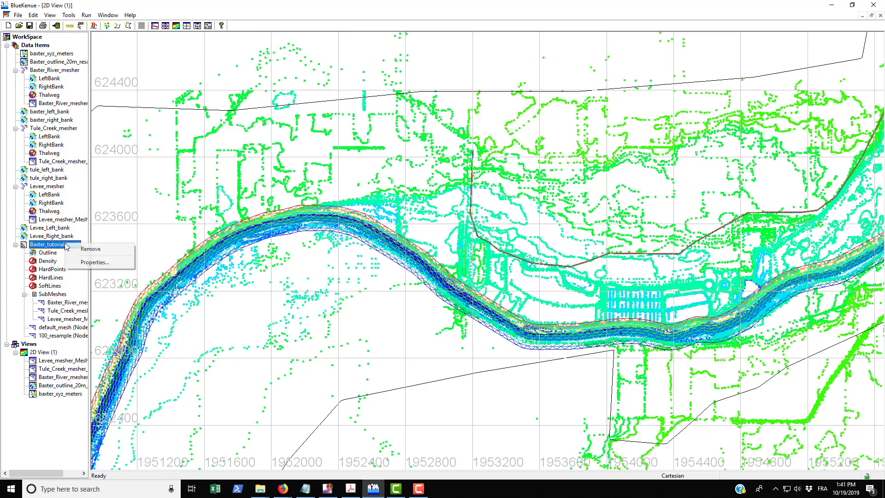
click(79, 262)
drag(449, 212, 488, 218)
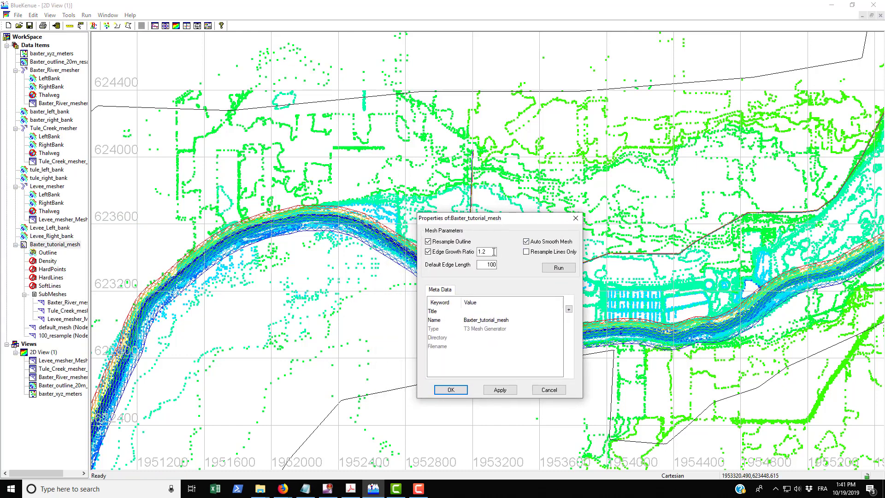
click(491, 253)
Step: Run the mesh generation, confirm, and close the report and properties
click(558, 267)
click(525, 339)
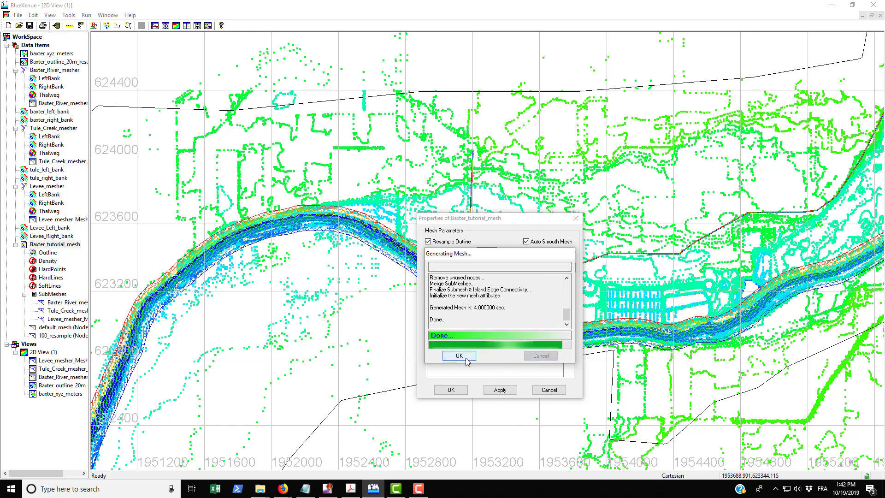
click(460, 356)
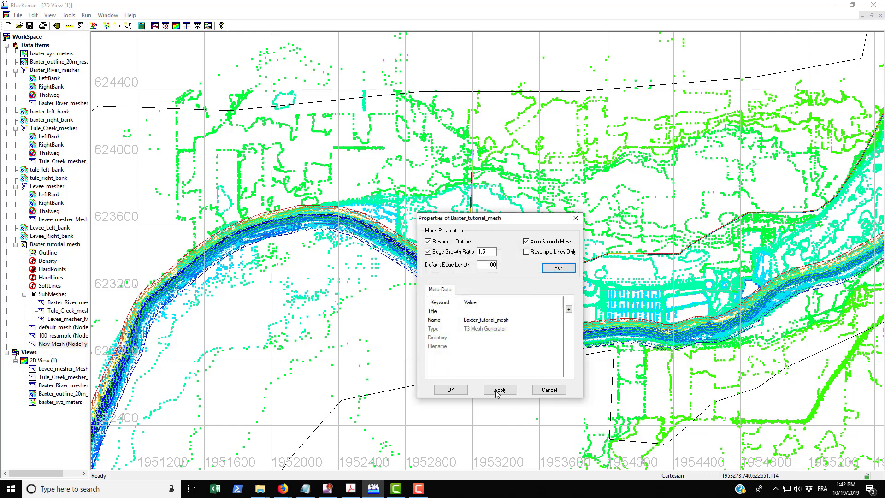
click(452, 390)
Step: In the New Mesh properties' Meta Data, replace the Name with edge_growth_1.5
right_click(73, 344)
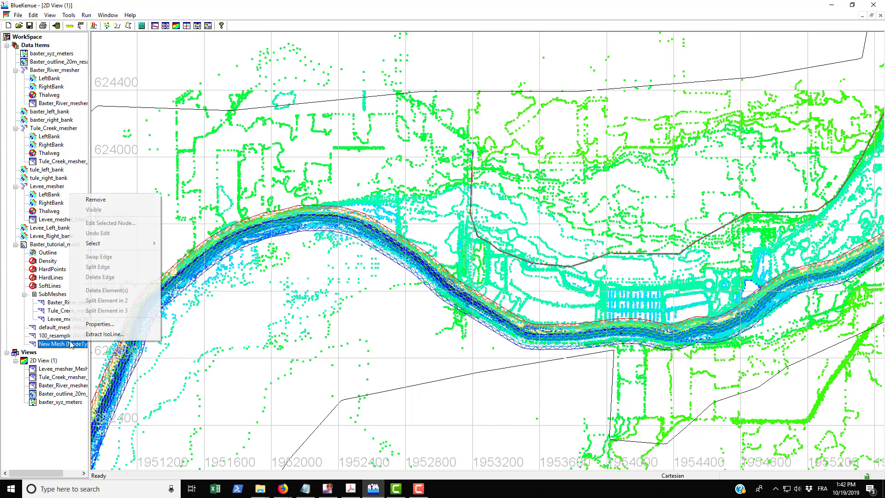
click(96, 324)
click(122, 284)
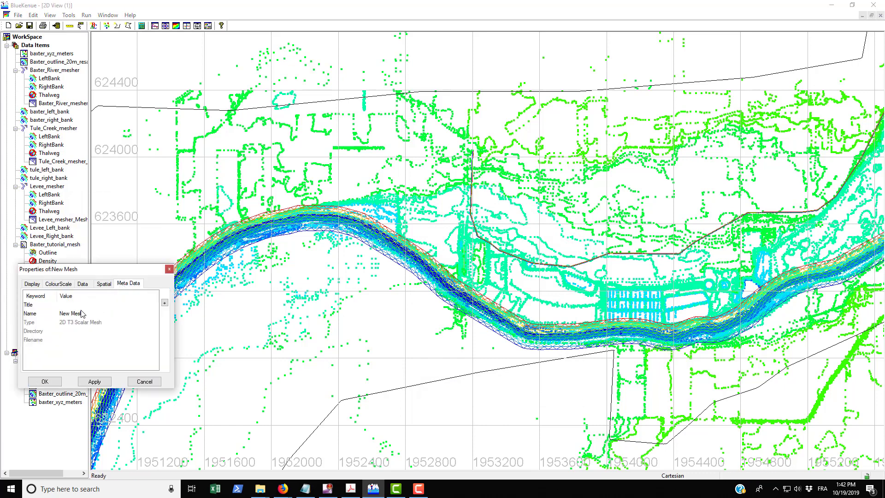
click(85, 315)
key(BackSpace)
text(edge_growth_1)
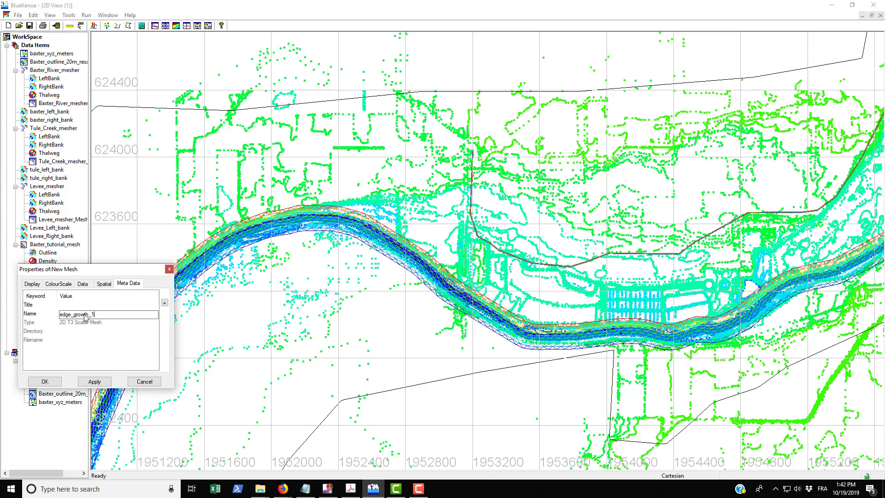
text(.5)
Step: Confirm the edge_growth_1.5 name and add that mesh to 2D View (1)
click(94, 381)
click(44, 381)
drag(56, 346, 43, 361)
scroll(639, 119, up, 1)
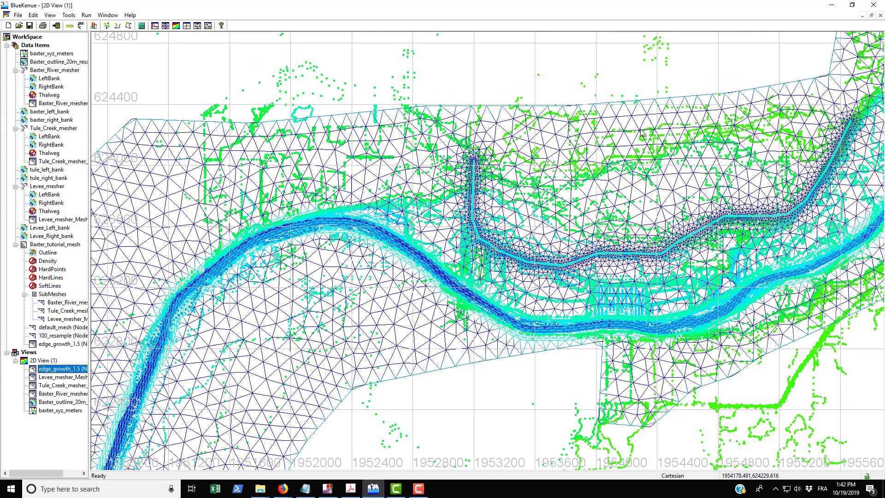
scroll(643, 145, up, 1)
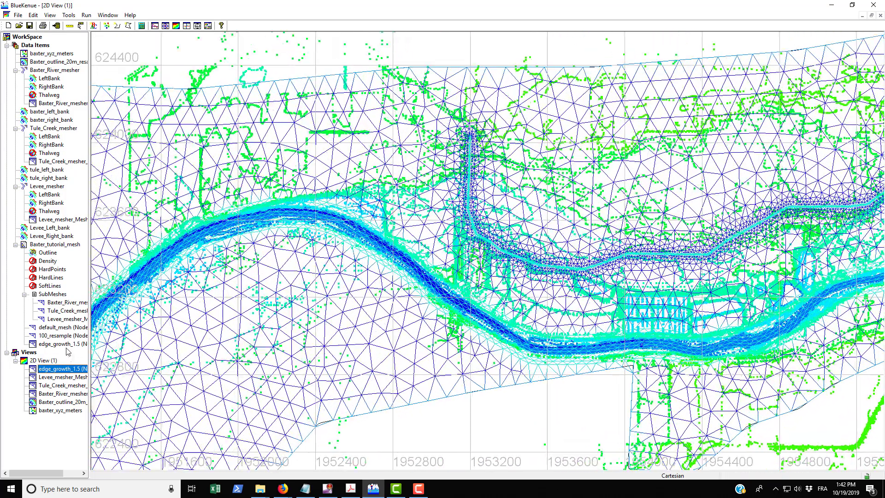
Step: Overlay the 100_resample mesh in 2D View (1) and zoom in on the channel
click(57, 361)
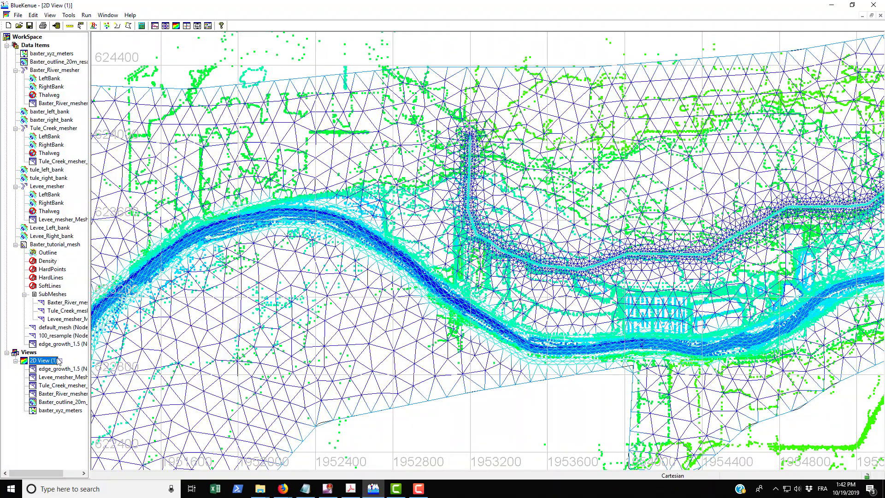
drag(55, 335, 57, 361)
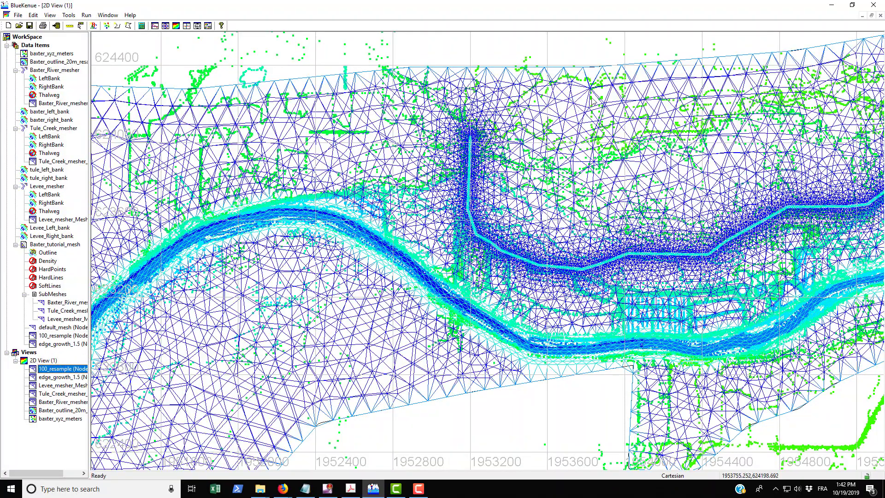
scroll(243, 291, up, 4)
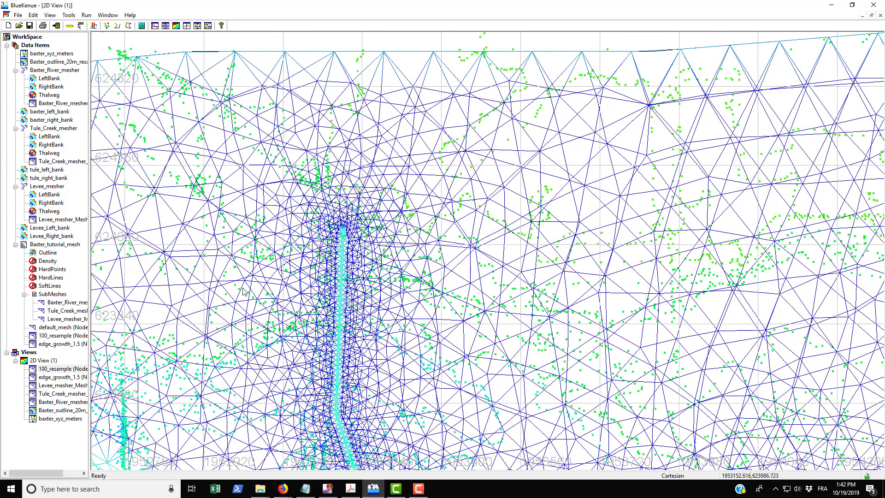
click(68, 378)
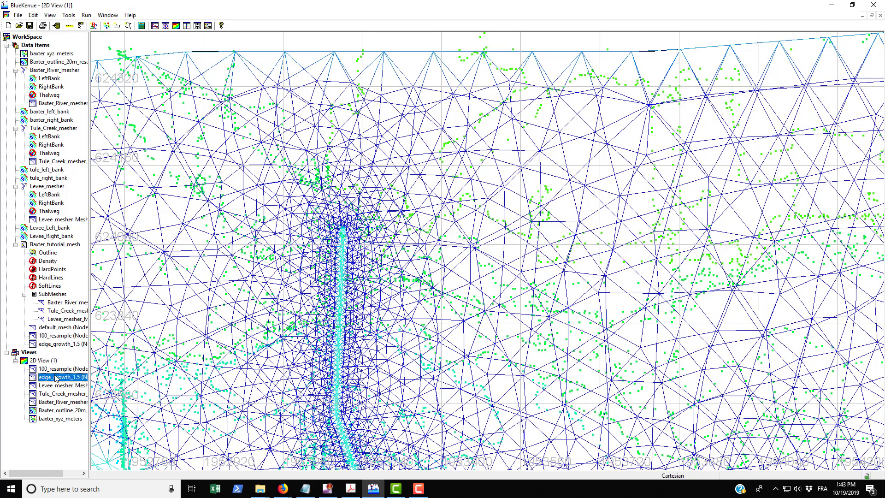
Step: Show edge_growth_1.5's Data properties: 12919 nodes and 25221 elements
right_click(51, 347)
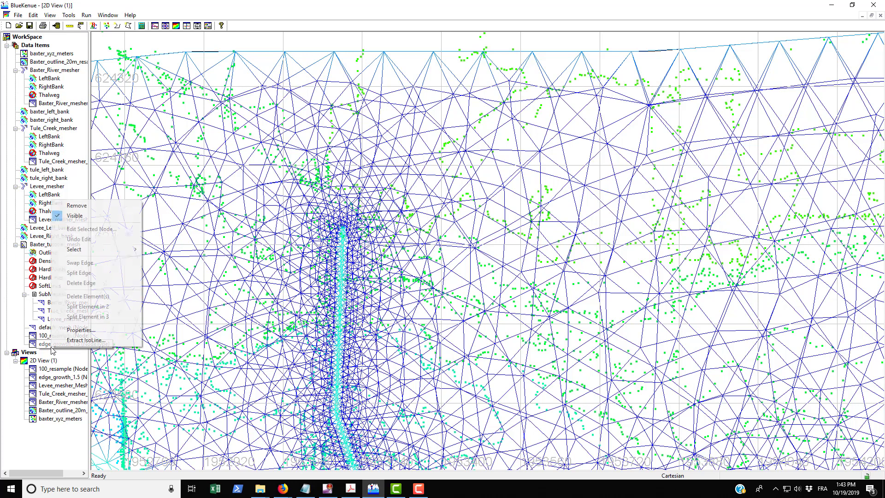
click(97, 341)
drag(108, 278, 414, 267)
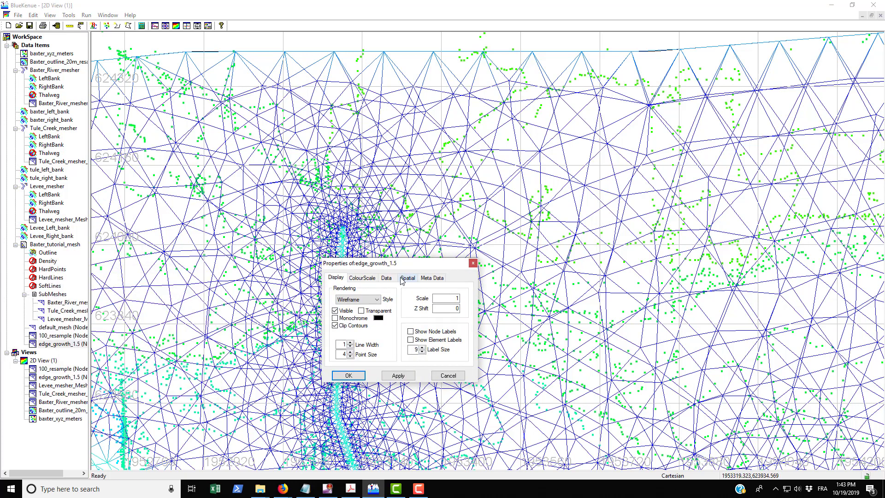
click(386, 278)
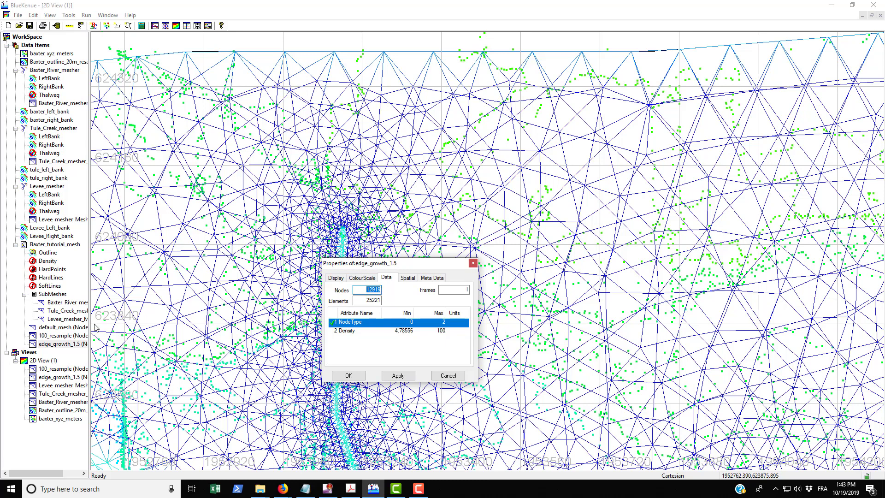
Step: Show 100_resample's Data properties alongside: 16865 nodes and 33111 elements
right_click(65, 335)
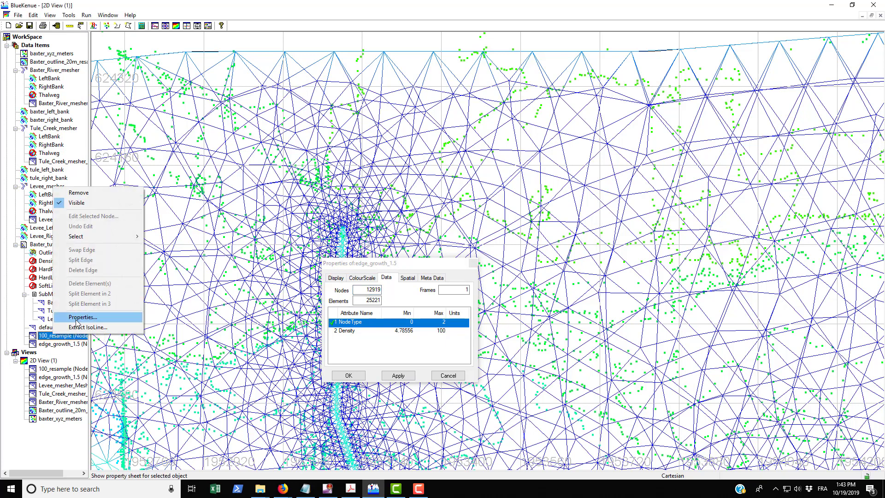
click(76, 322)
drag(121, 267, 257, 267)
click(204, 275)
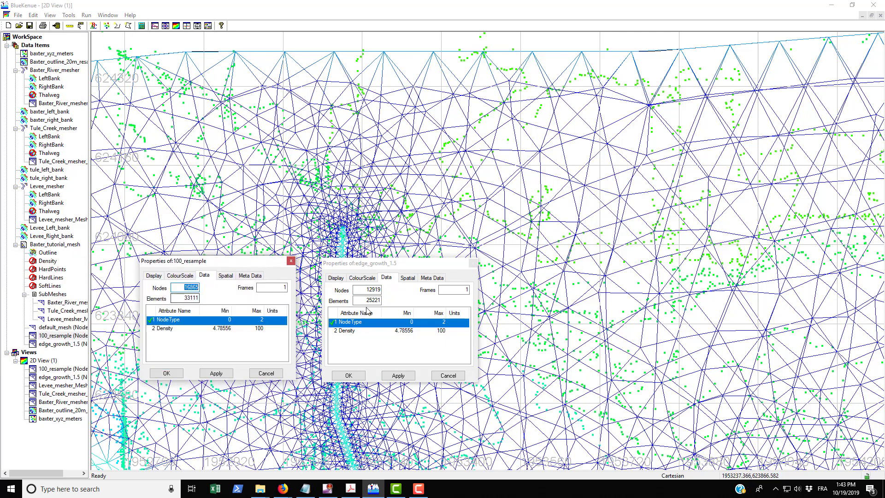
click(190, 298)
double_click(191, 286)
Step: Close both mesh properties dialogs and zoom out and back in over the overlaid meshes
click(352, 375)
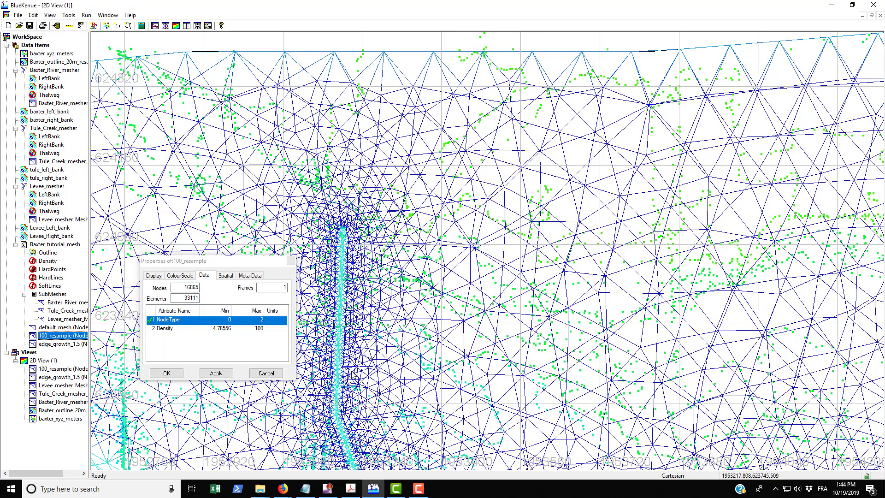
click(177, 372)
scroll(643, 283, down, 5)
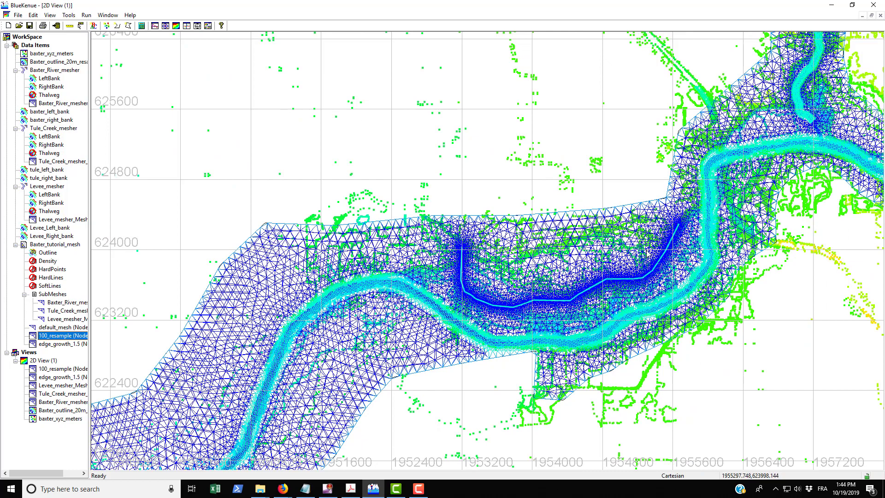
scroll(647, 254, down, 3)
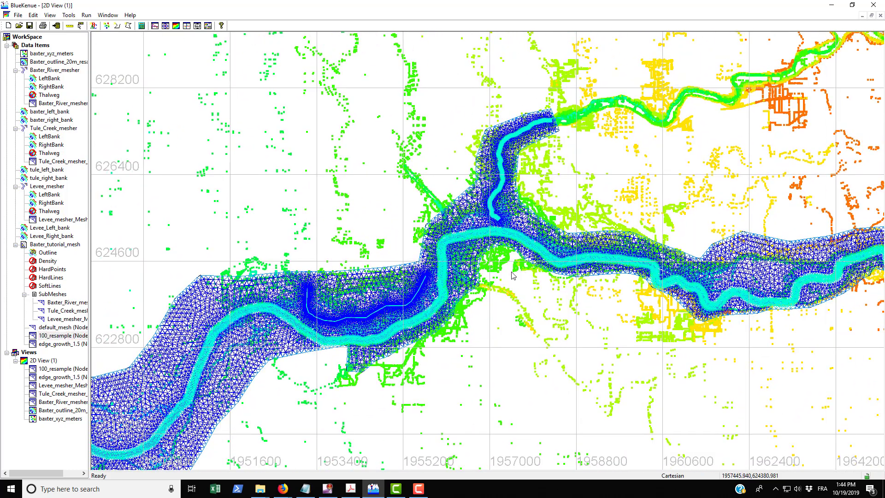
click(305, 488)
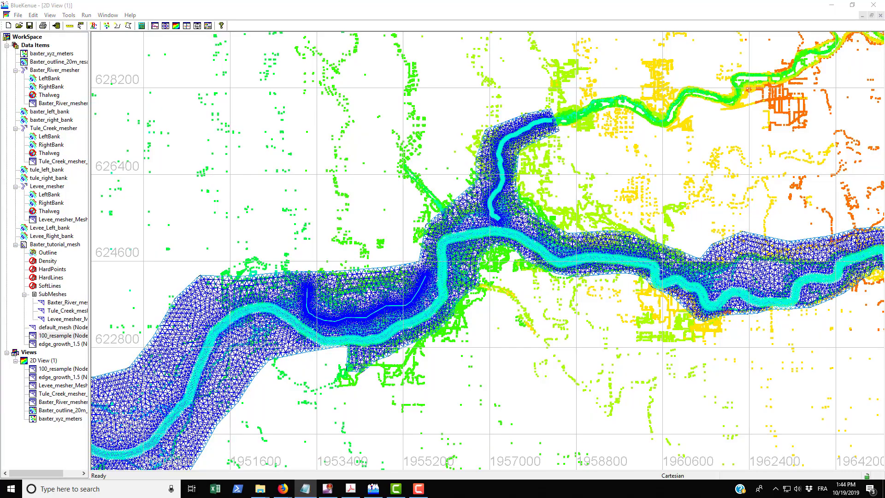
scroll(547, 272, up, 2)
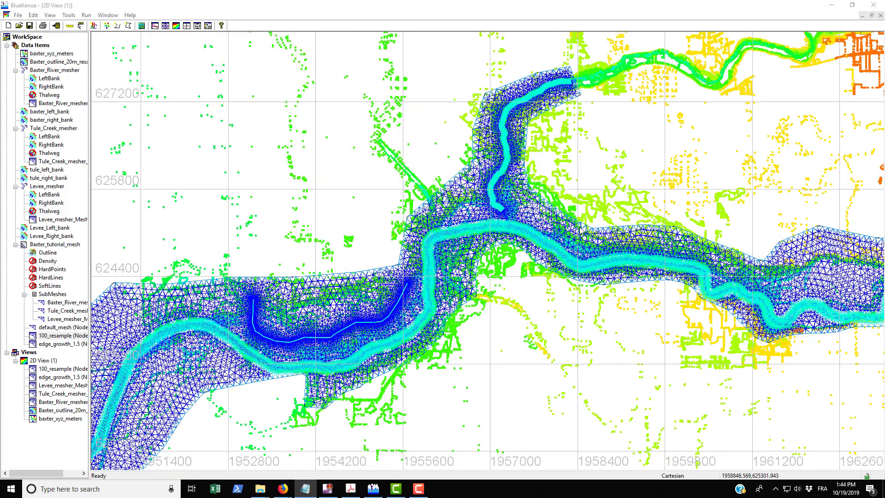
scroll(533, 289, up, 2)
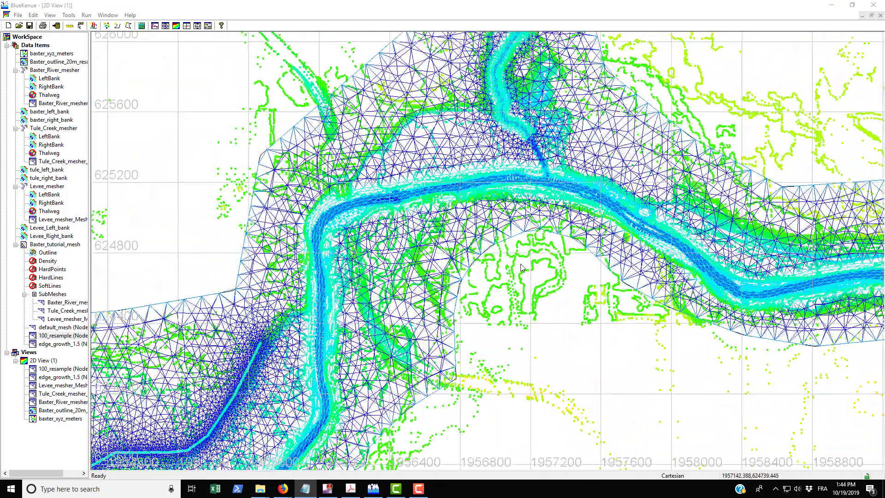